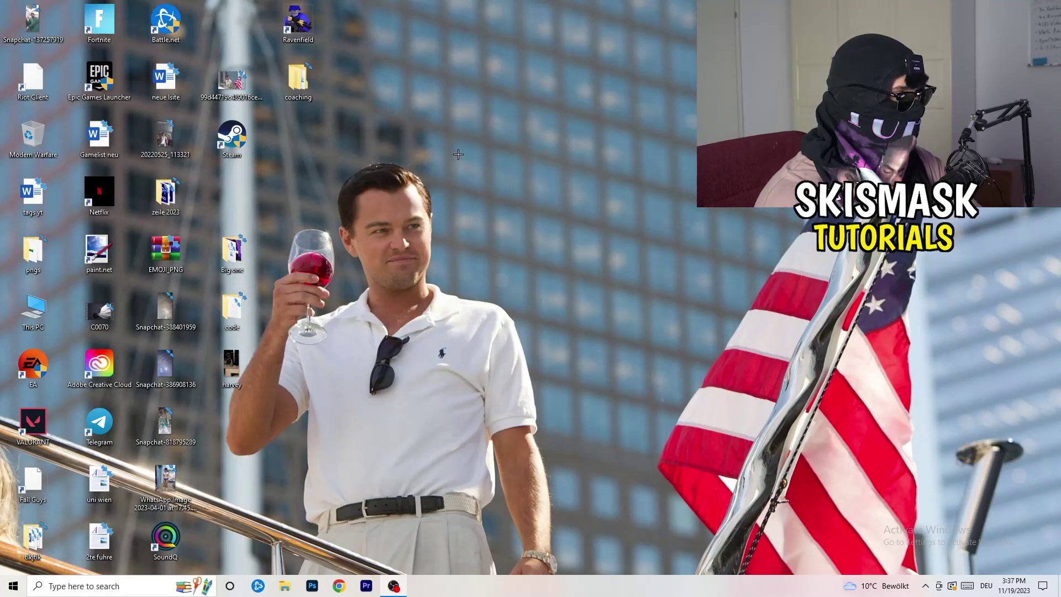
Open Task Manager from the taskbar and end the Antimalware Service Executable task
right_click(521, 586)
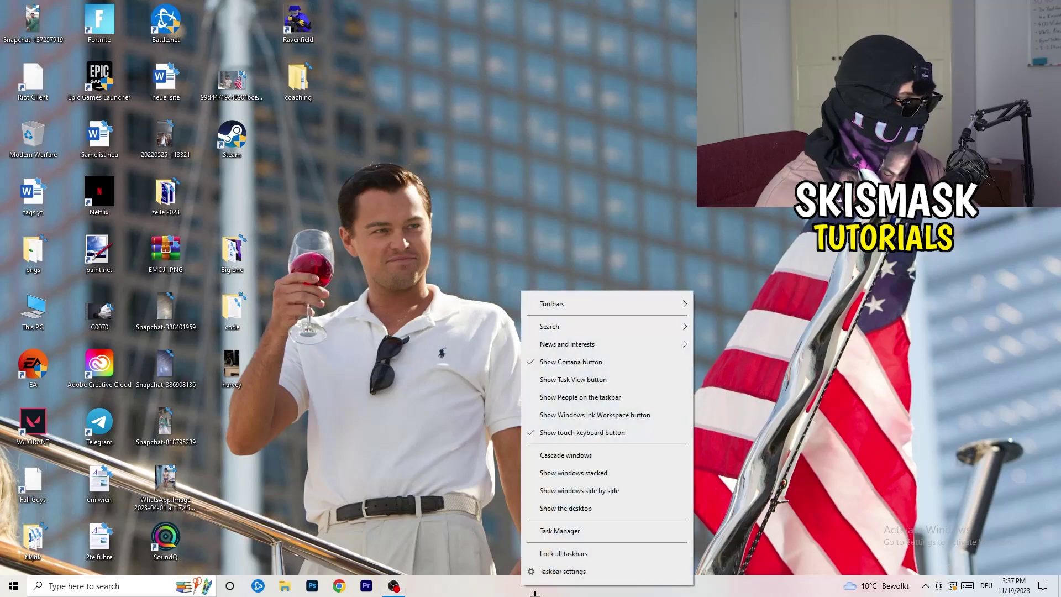
click(564, 529)
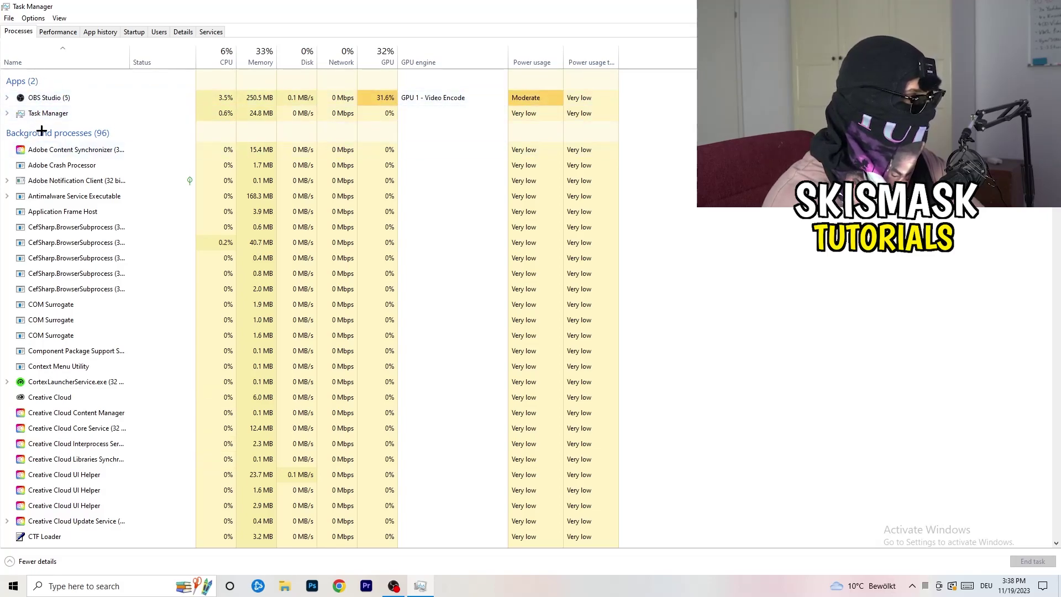
right_click(262, 194)
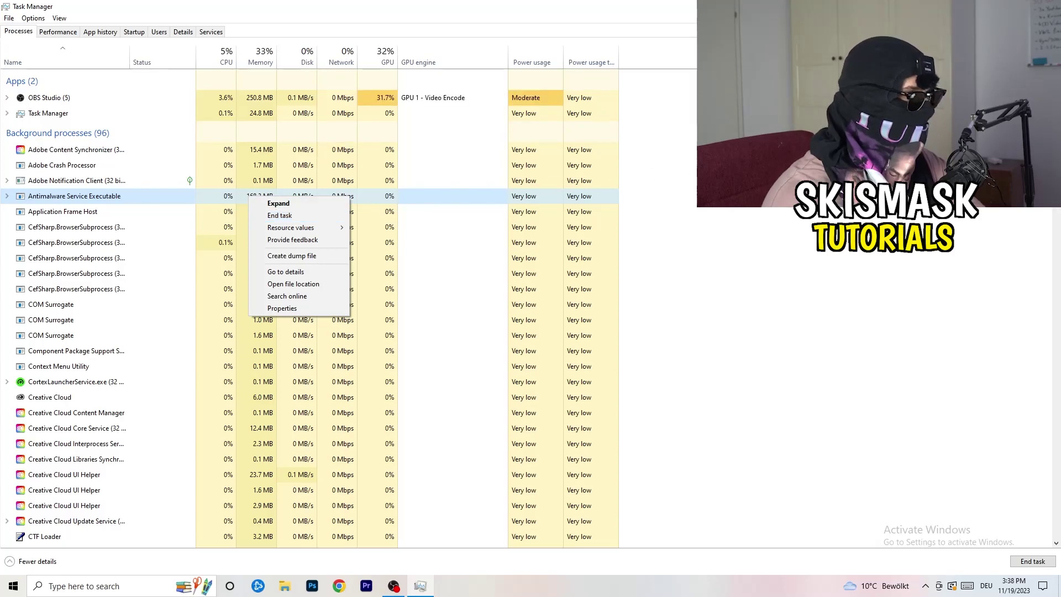
click(307, 215)
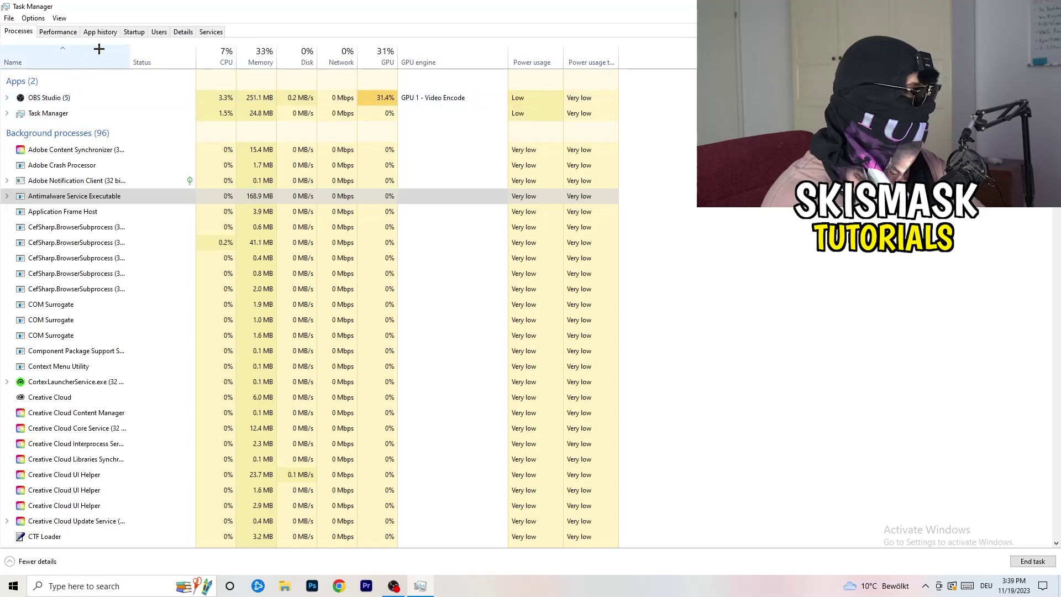
click(135, 32)
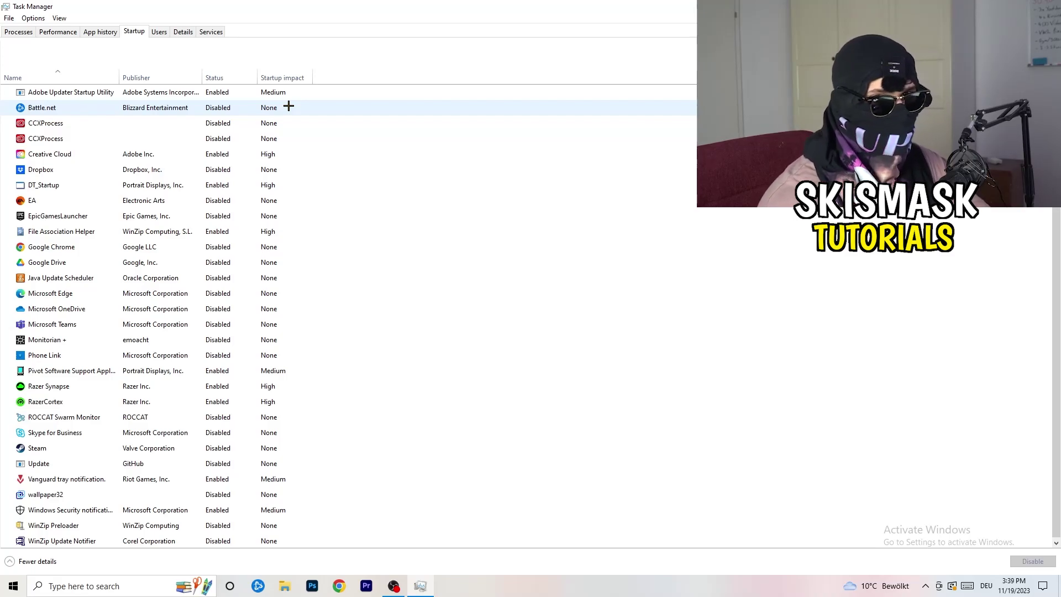
Inspect the startup options for Dropbox, EA and File Association Helper, leaving them unchanged
right_click(222, 168)
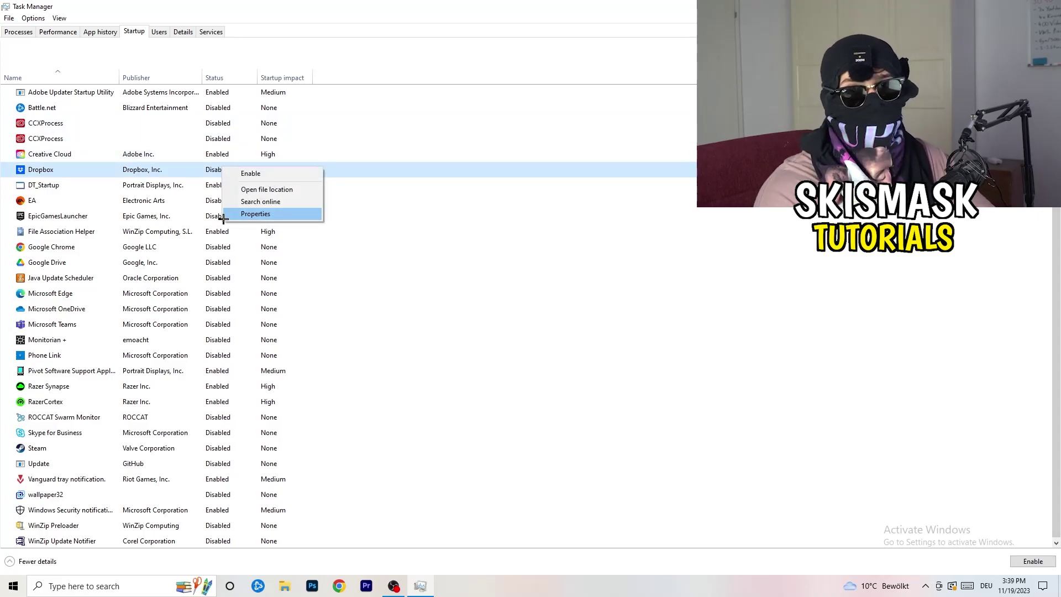
right_click(105, 204)
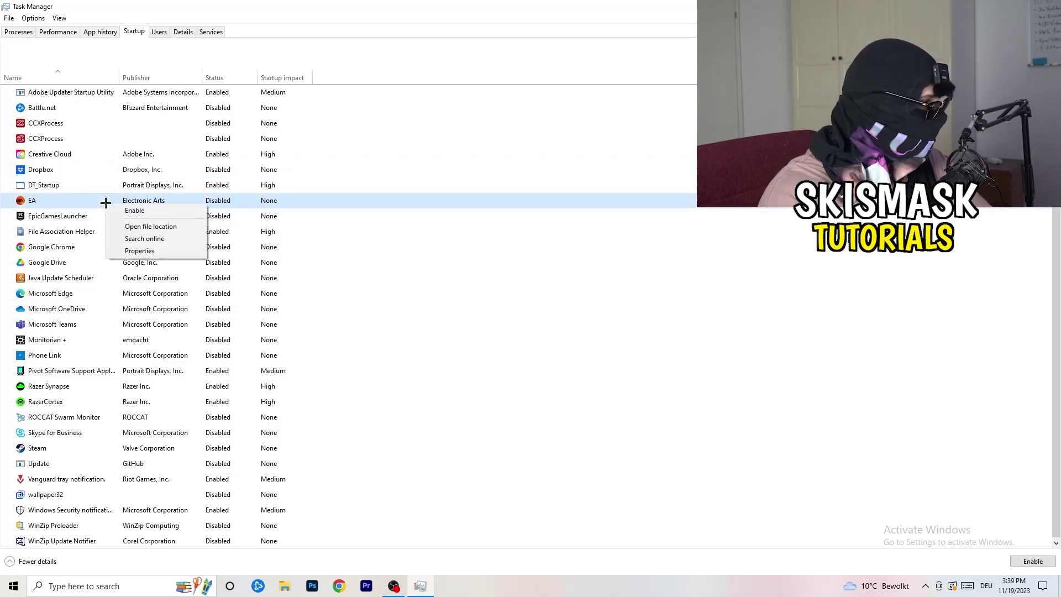
click(706, 289)
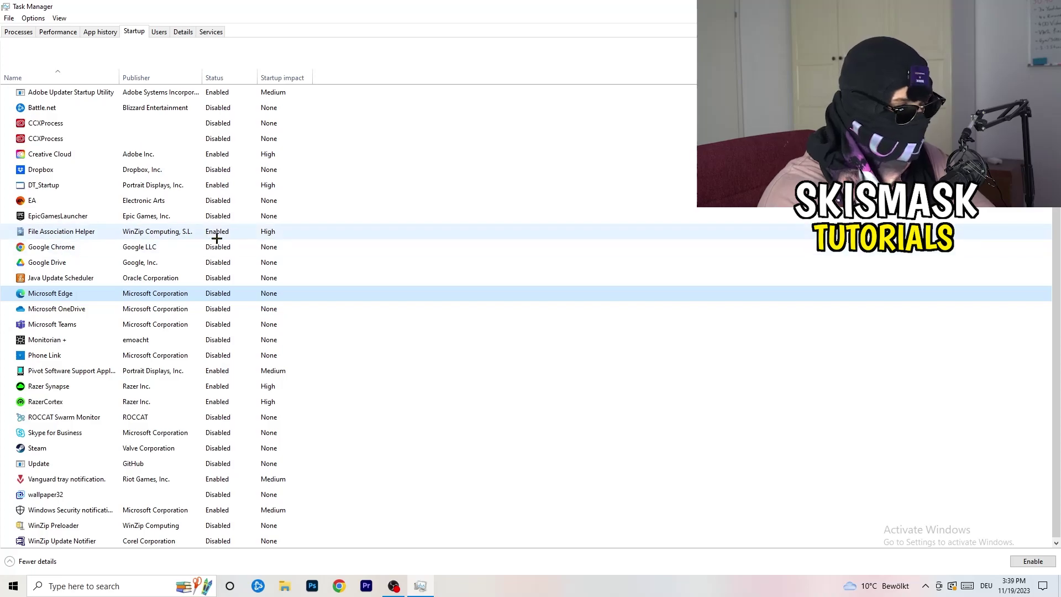
right_click(218, 233)
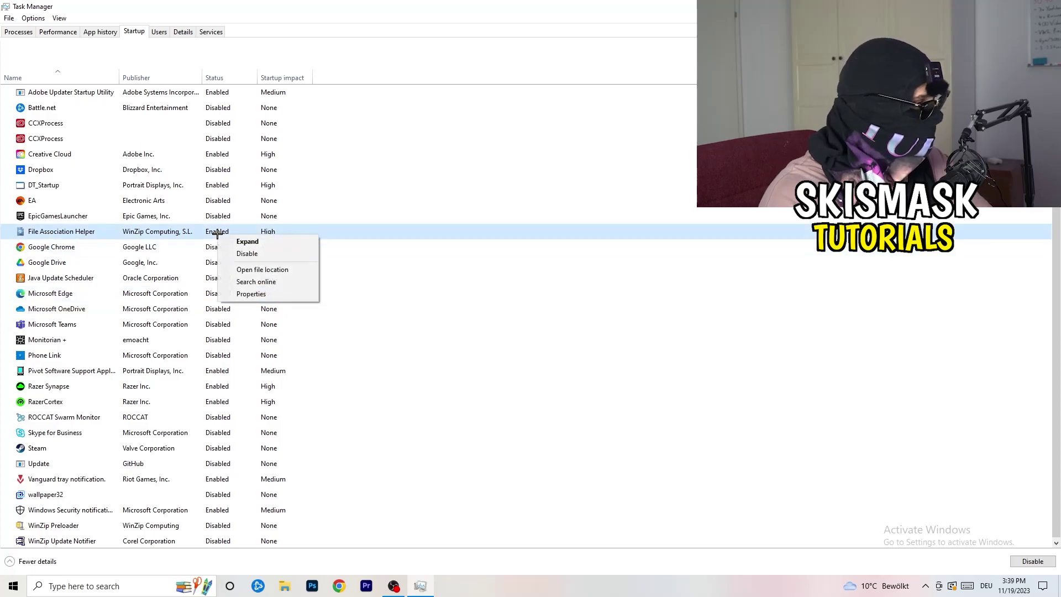
click(471, 277)
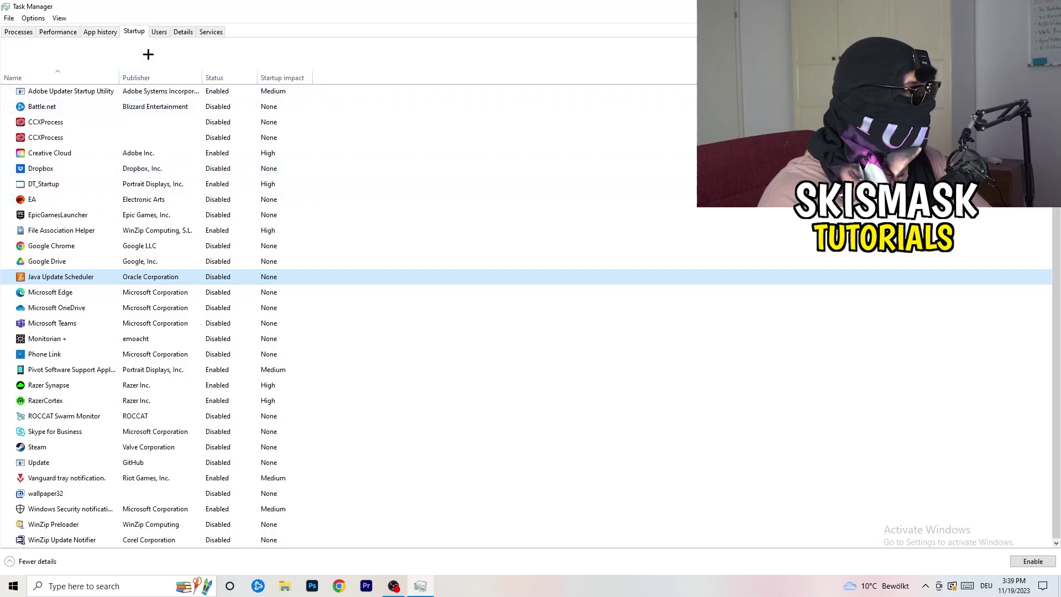
View the performance graphs and the detailed process list
click(58, 31)
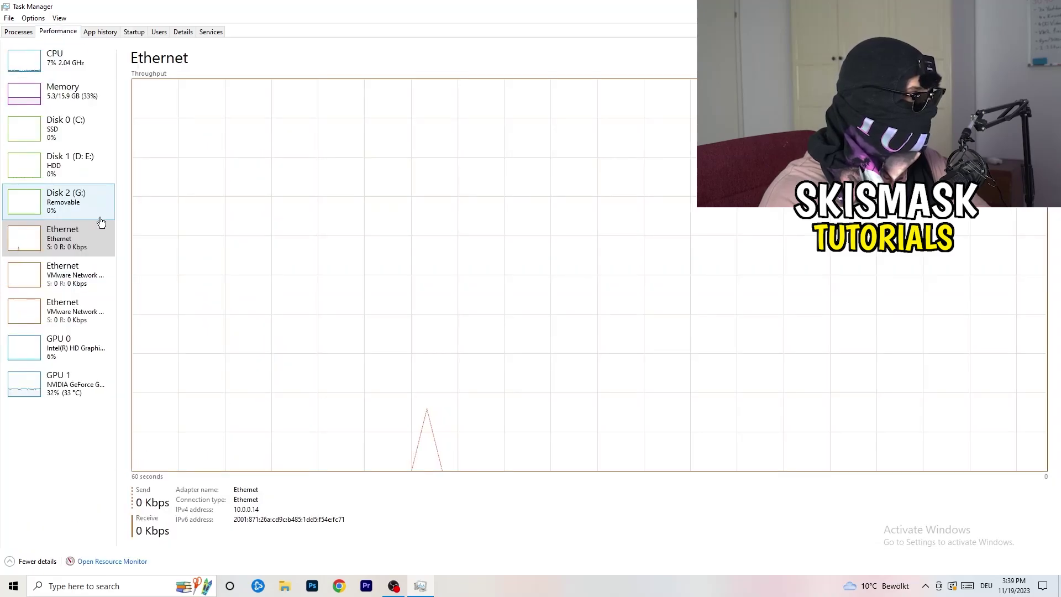
click(184, 32)
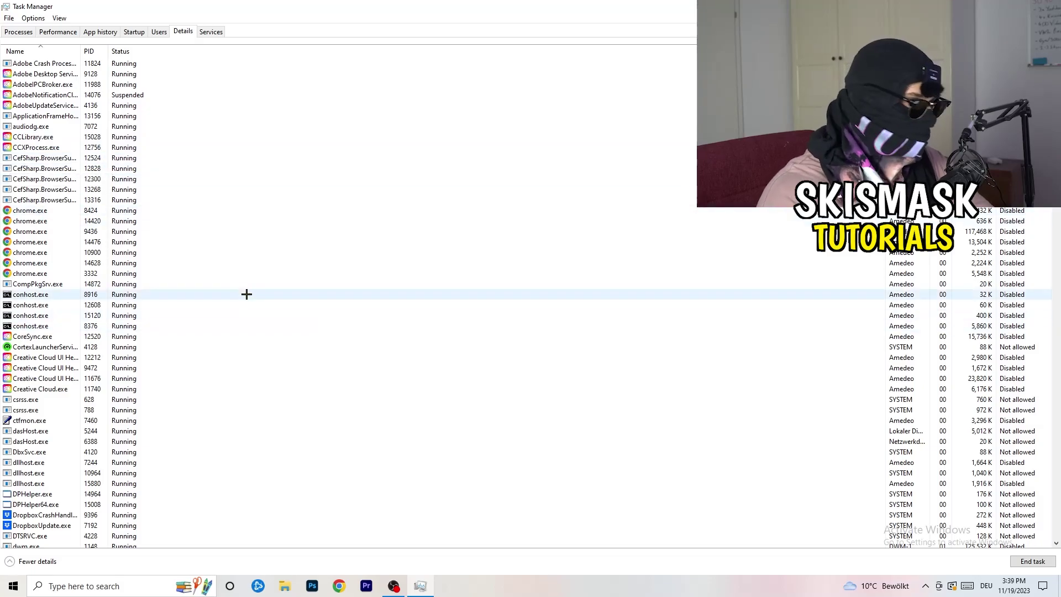
scroll(112, 284, down, 6)
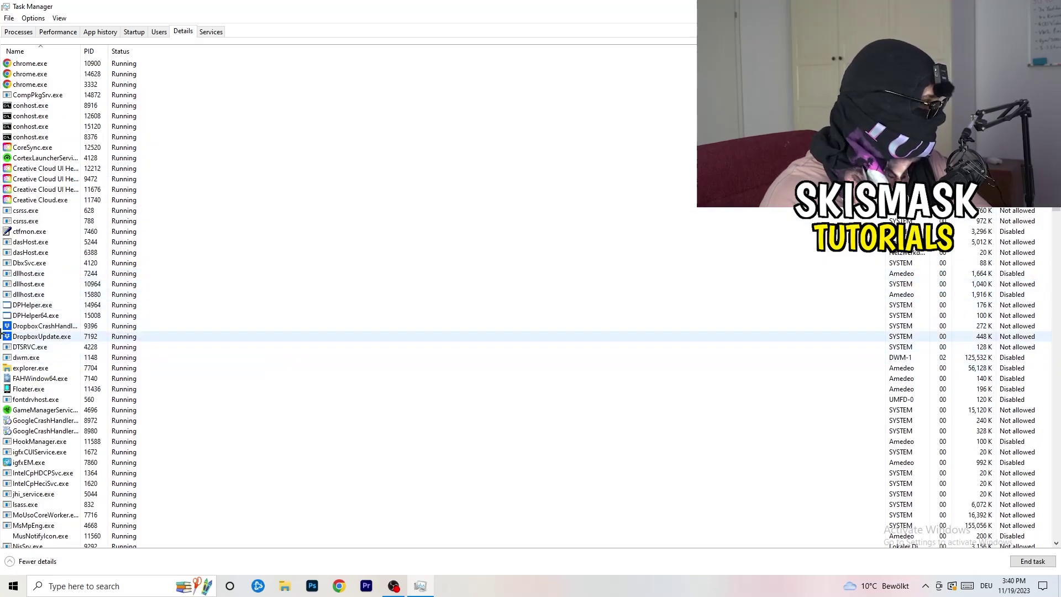
Check DropboxCrashHandler's priority options without changing them, then close Task Manager
right_click(43, 326)
right_click(89, 326)
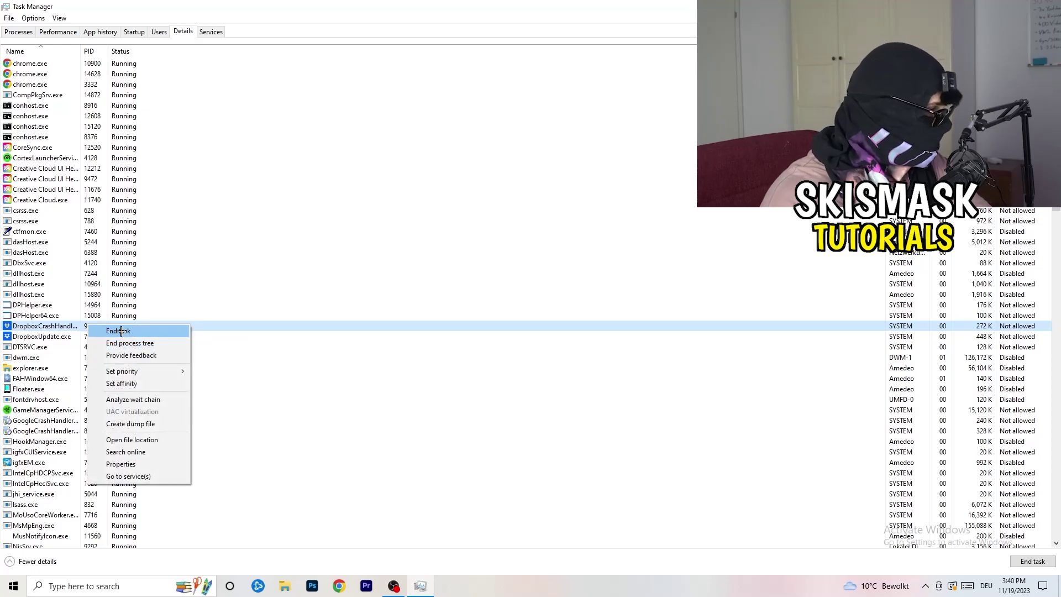
right_click(89, 327)
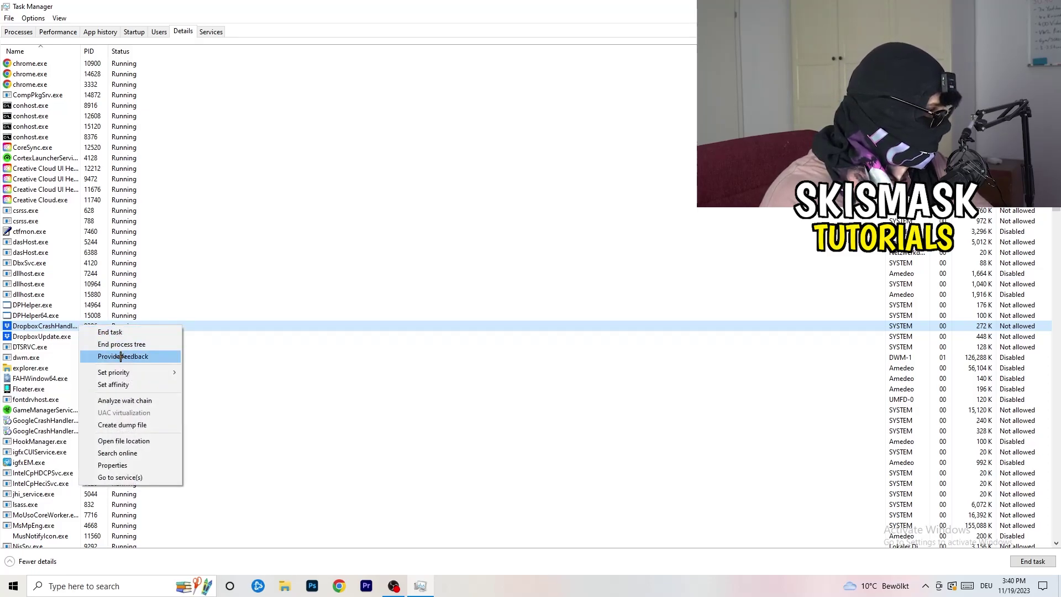
mouse_move(133, 373)
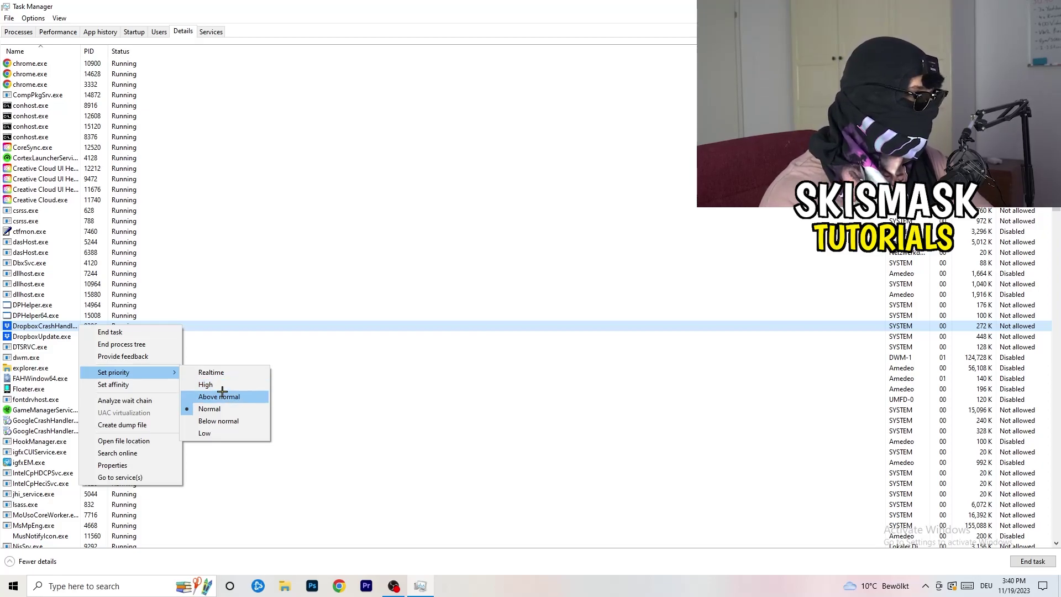
click(526, 7)
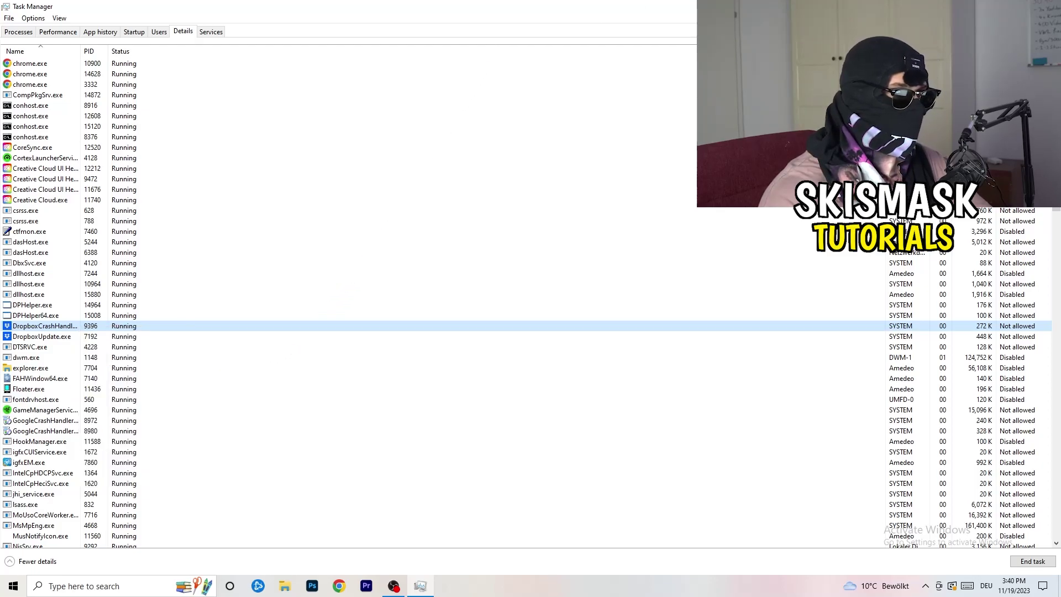
key(alt+F4)
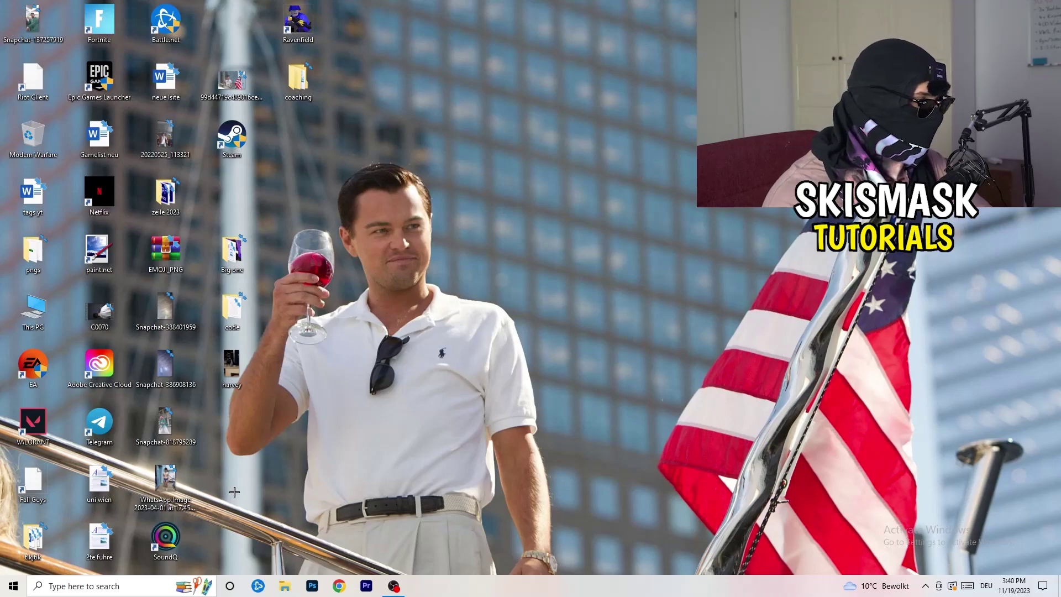
Launch Settings by searching 'sett' from Start and open the System category
key(super)
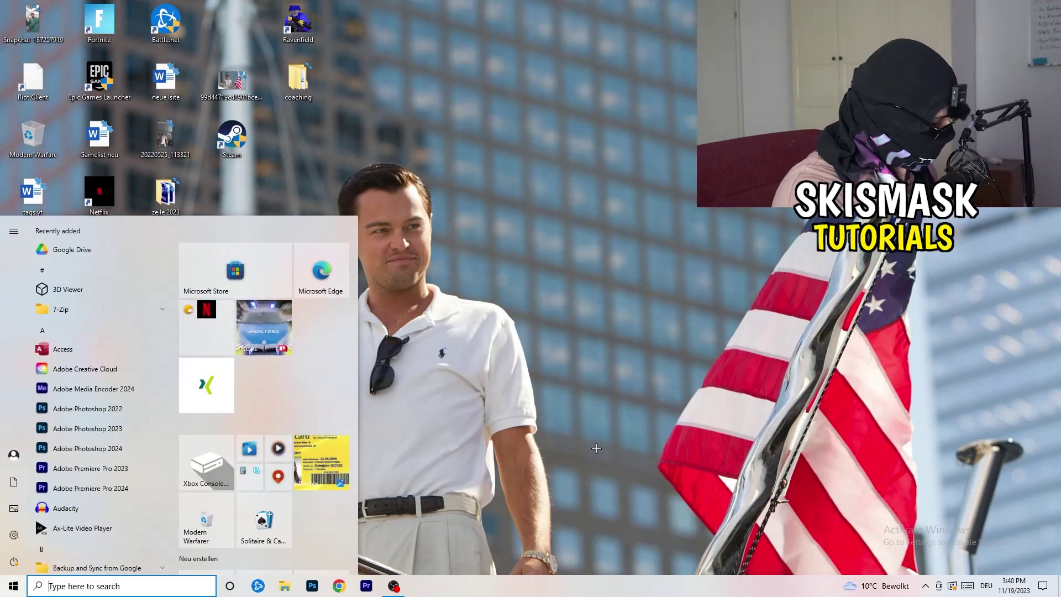
text(sett)
key(Return)
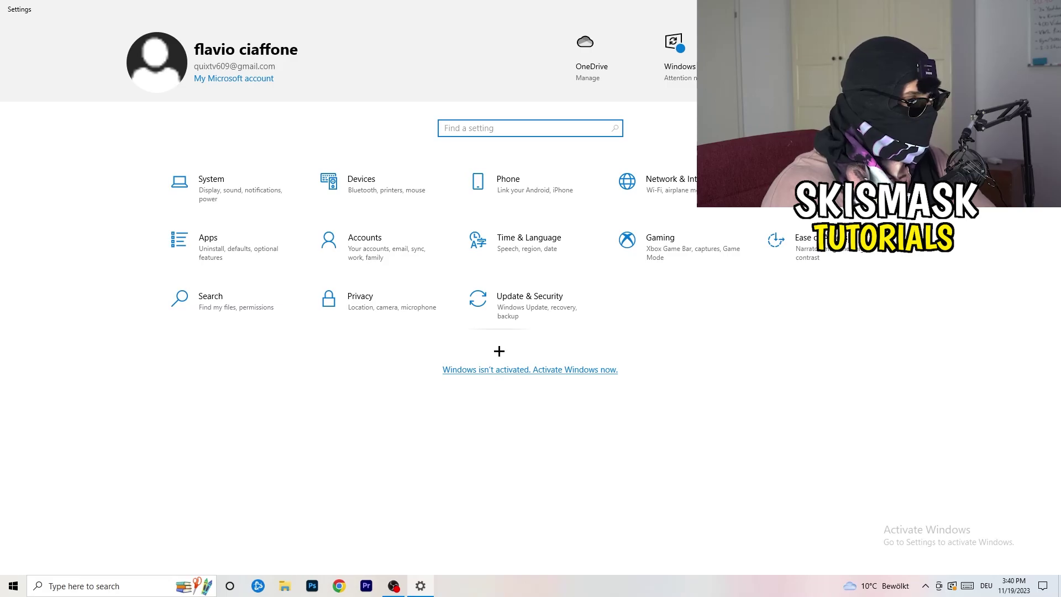
click(241, 198)
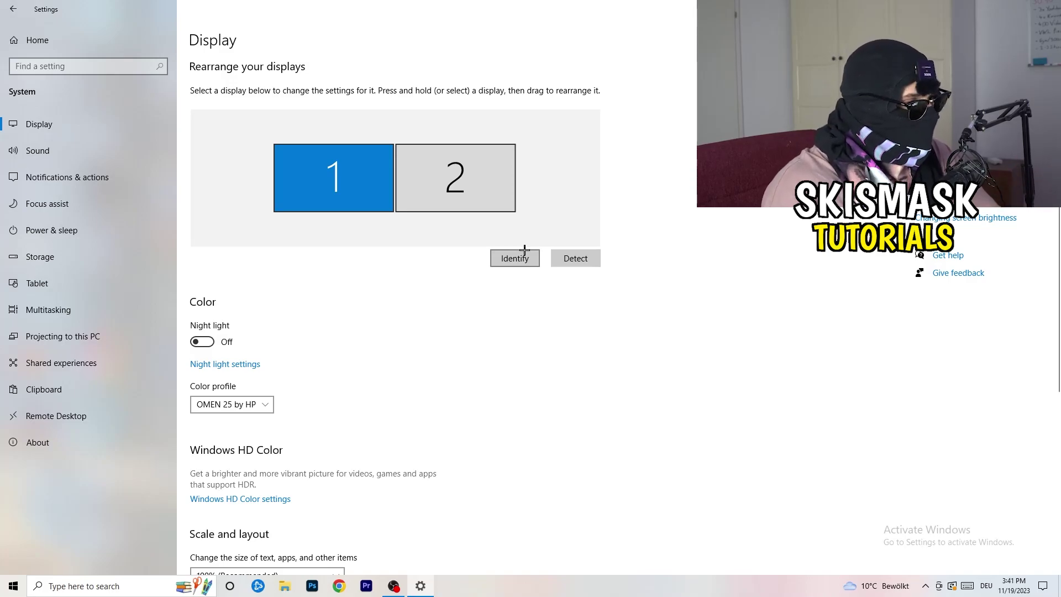
Confirm text and app scale stays at 100%
scroll(374, 304, down, 1)
scroll(374, 303, up, 1)
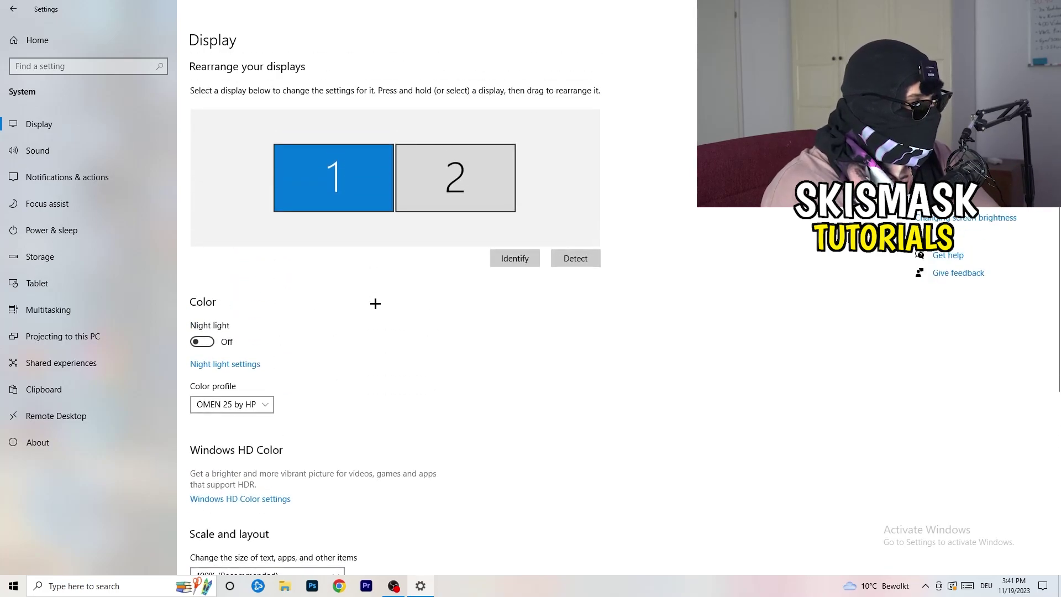
scroll(376, 304, down, 5)
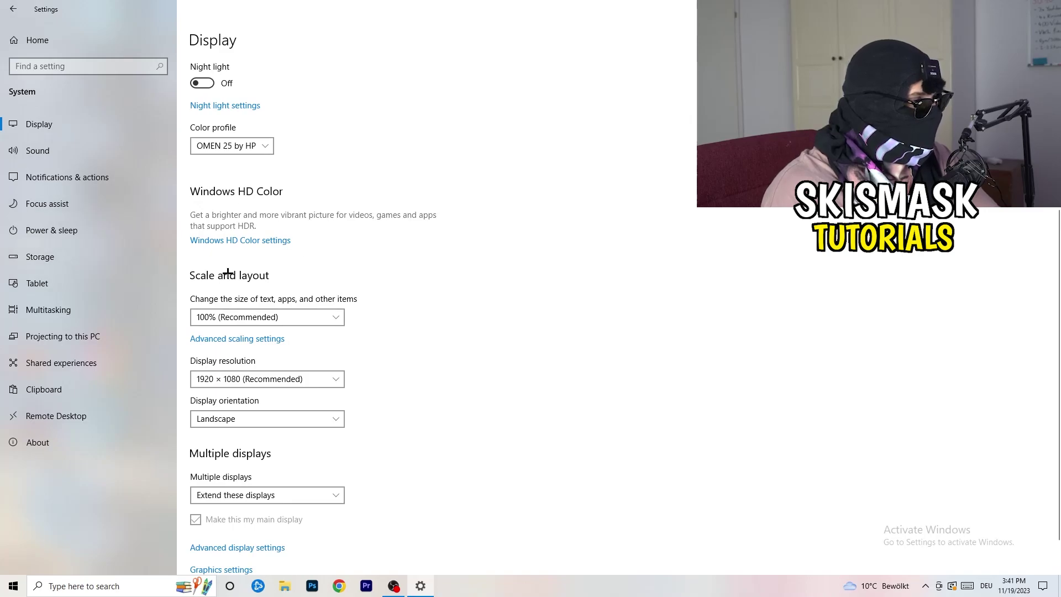
click(329, 313)
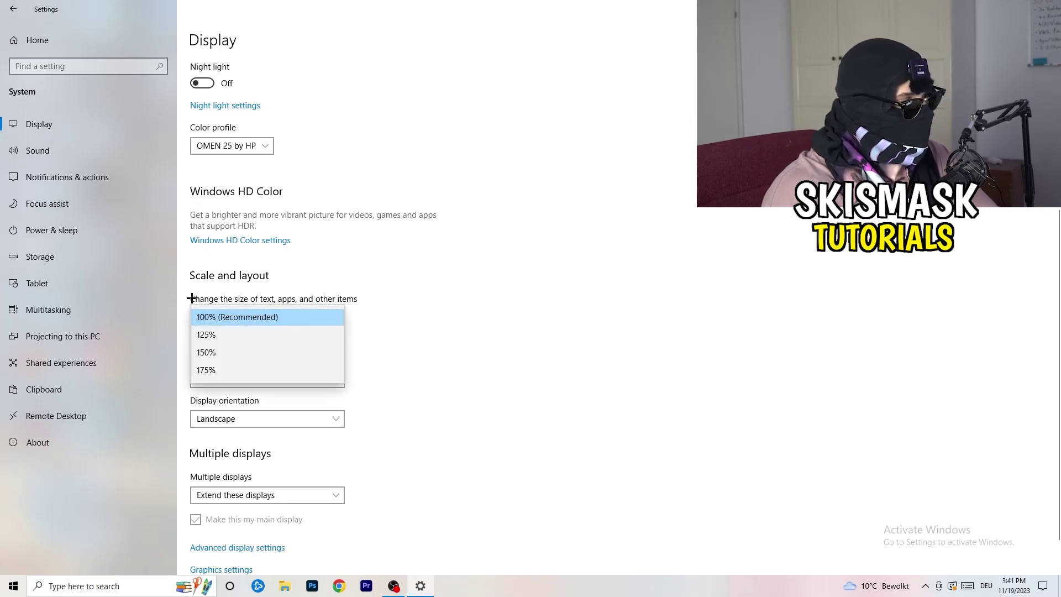
click(369, 297)
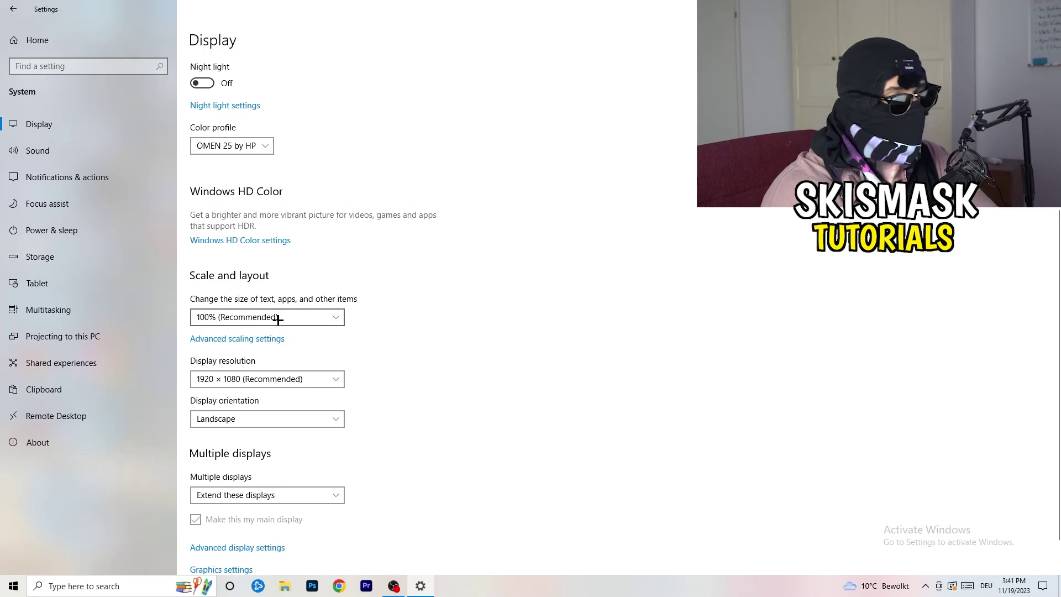
scroll(293, 324, down, 1)
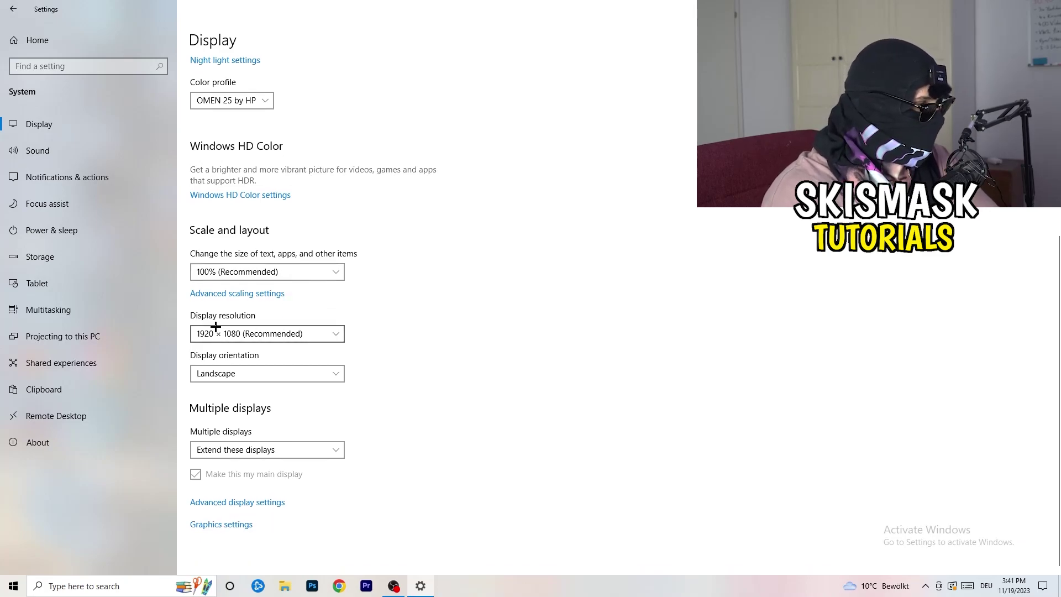
key(space)
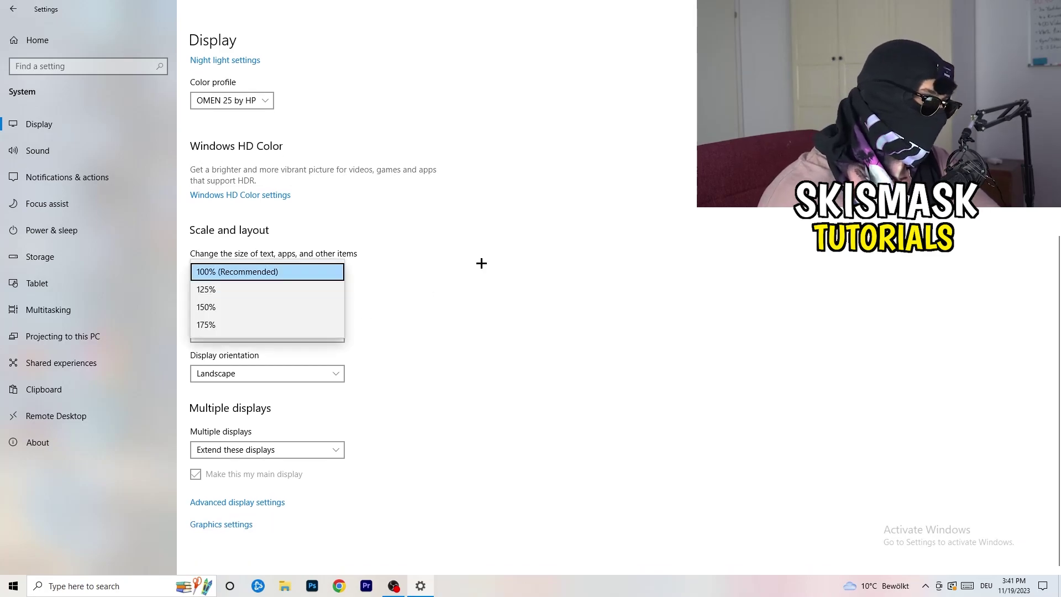
key(Return)
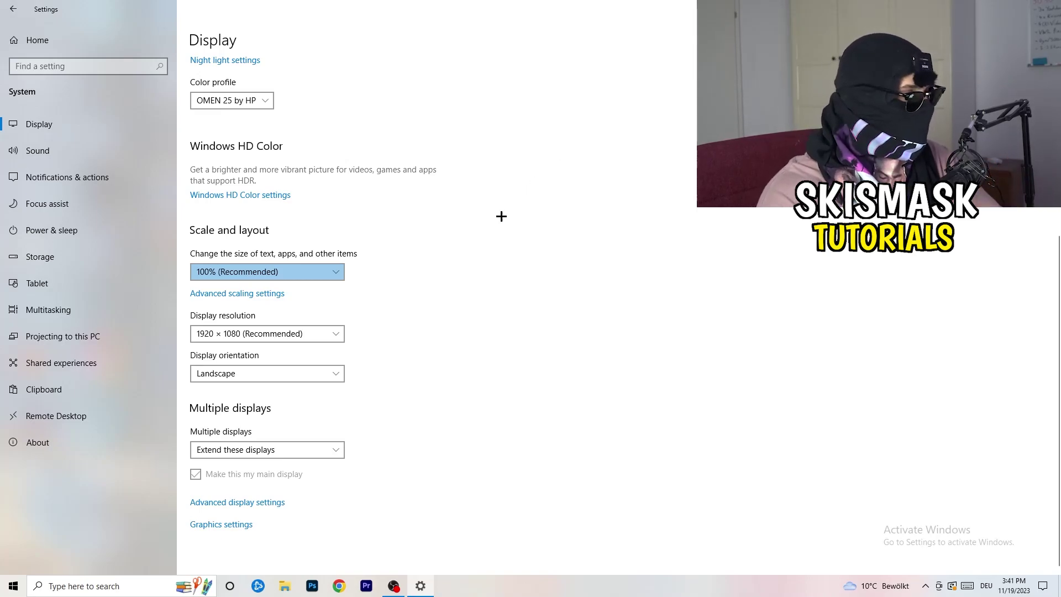
Confirm resolution stays 1920 × 1080, then go to the Storage page
click(310, 333)
click(383, 314)
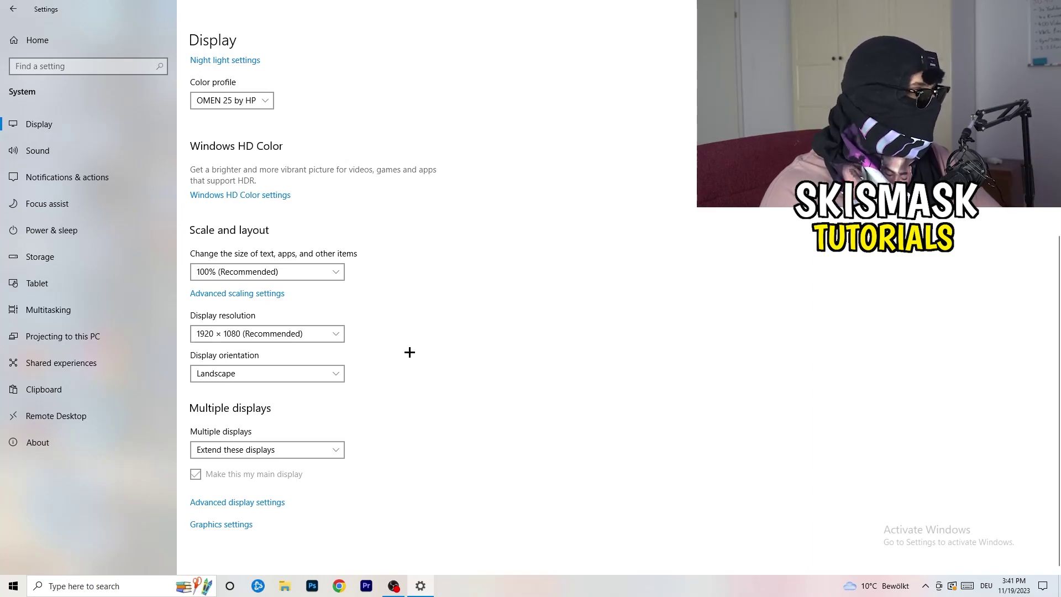
click(78, 248)
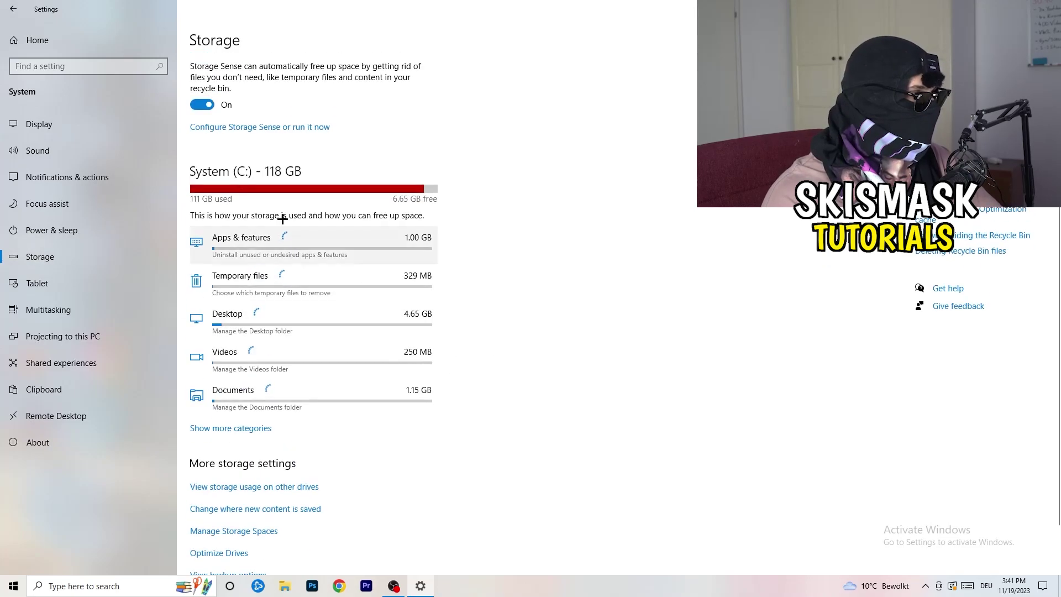
Turn off Storage Sense temporary-file deletion, keeping weekly runs and 14-day recycle bin cleanup
click(231, 131)
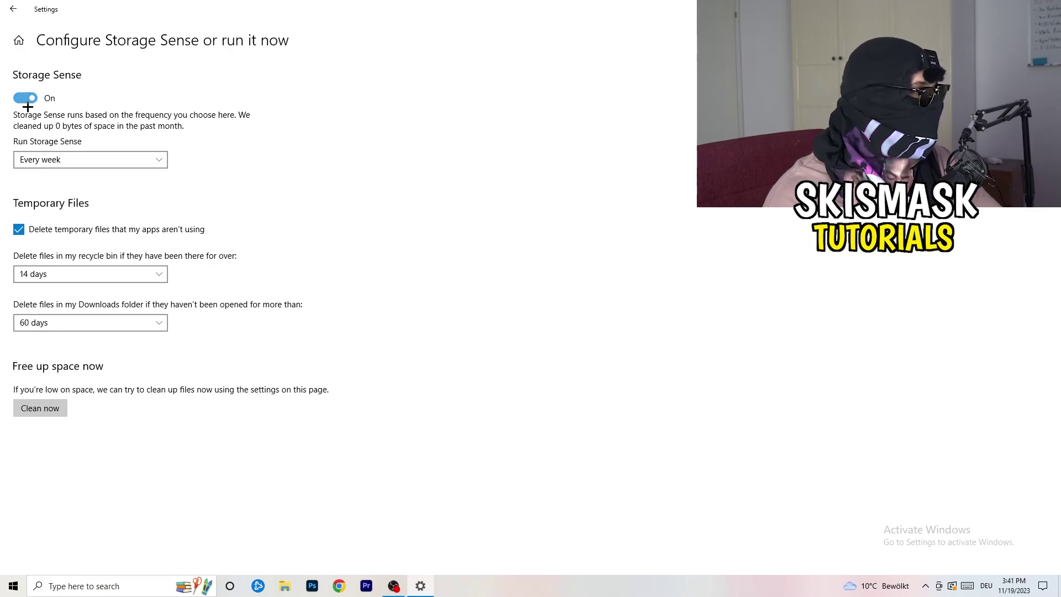
click(47, 159)
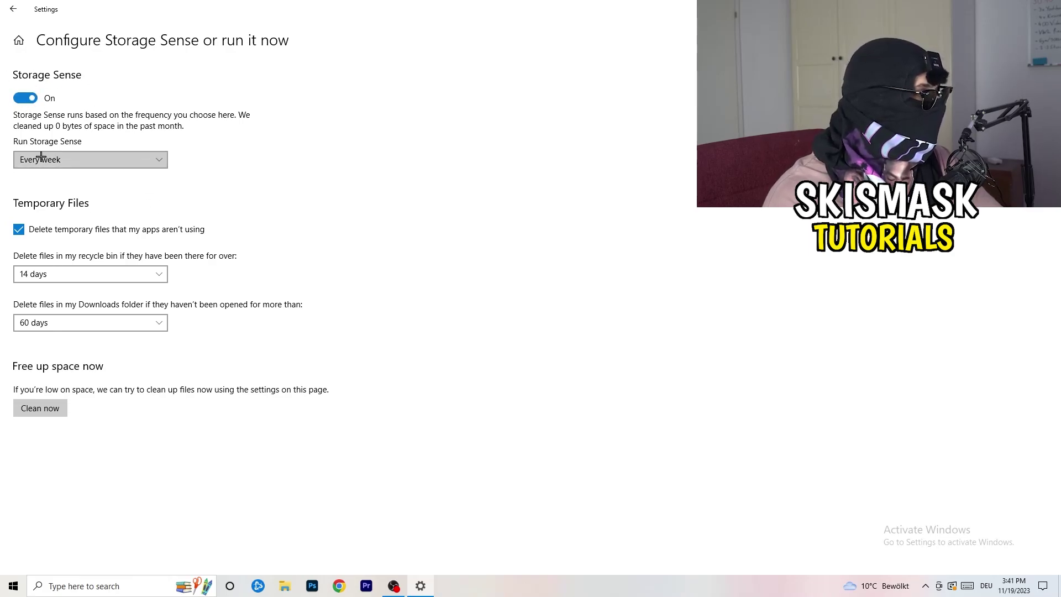
click(235, 140)
click(77, 232)
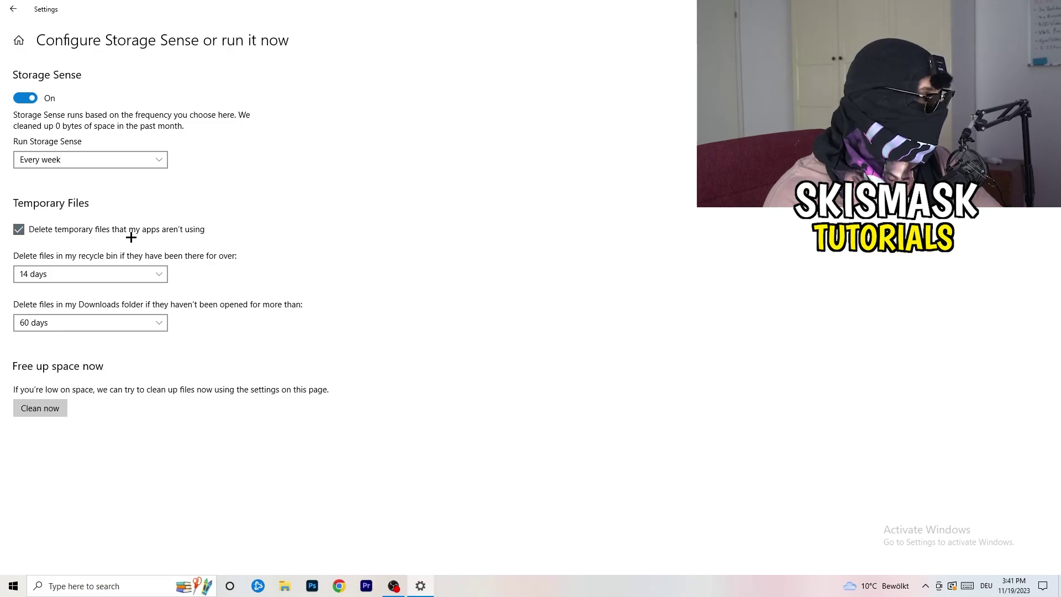
click(66, 269)
click(211, 341)
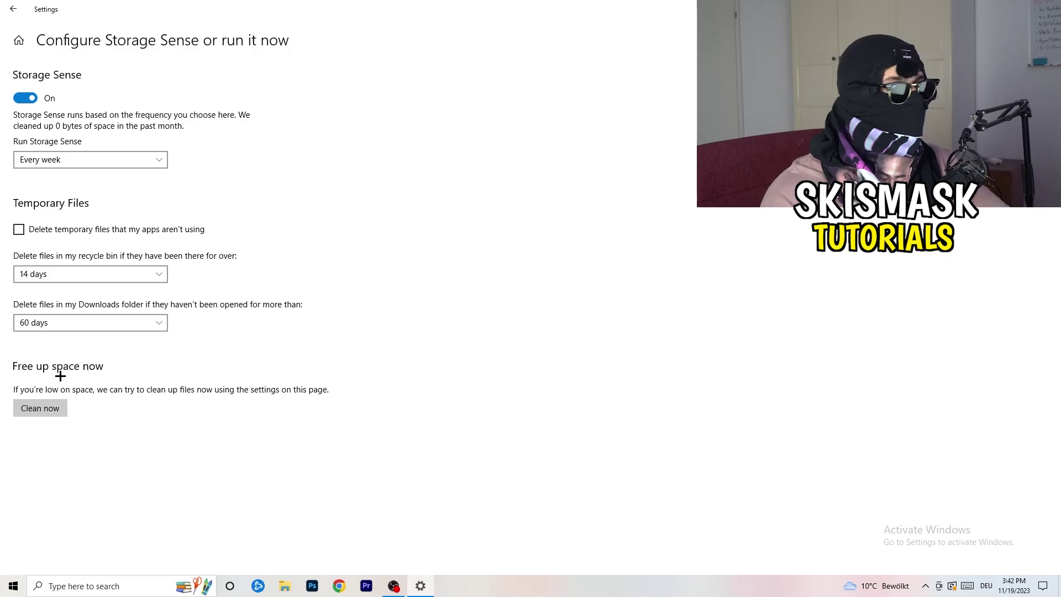
click(3, 13)
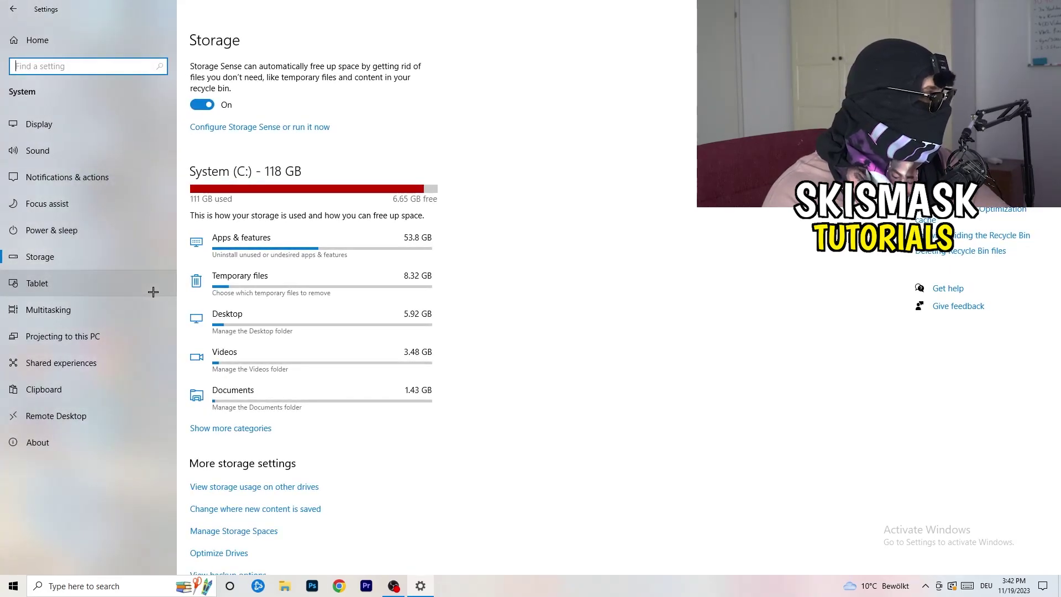
Review all power plans under Power & sleep, leaving Balanced selected, and close Power Options
click(122, 235)
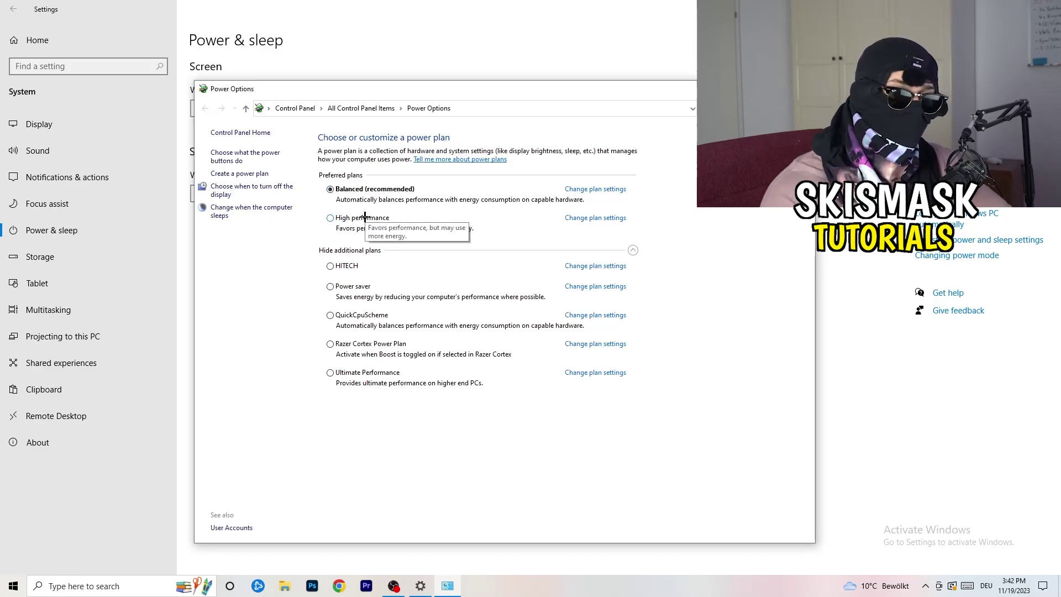
click(368, 252)
click(633, 250)
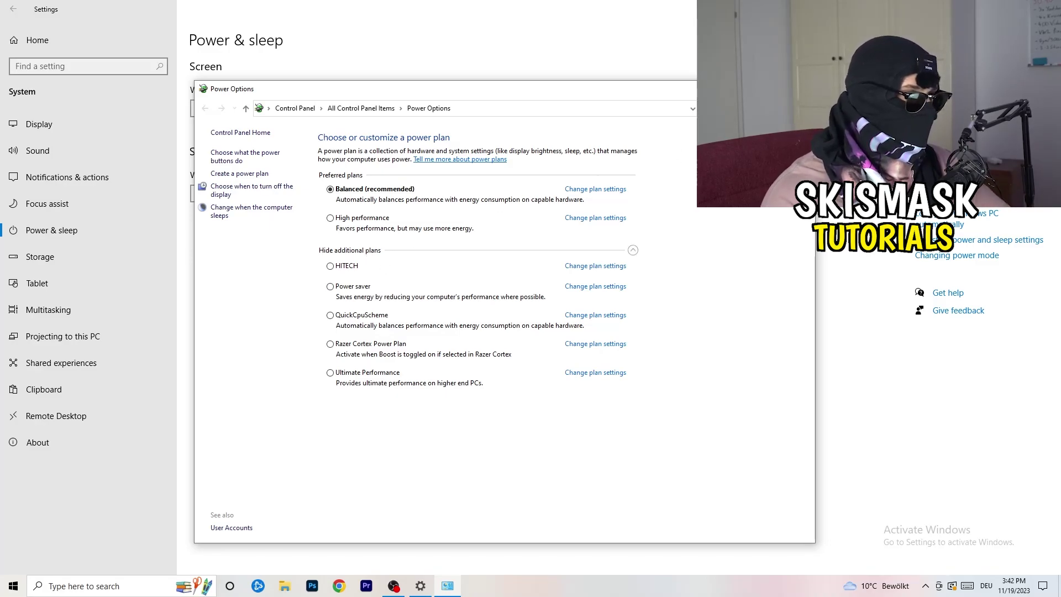
key(alt+F4)
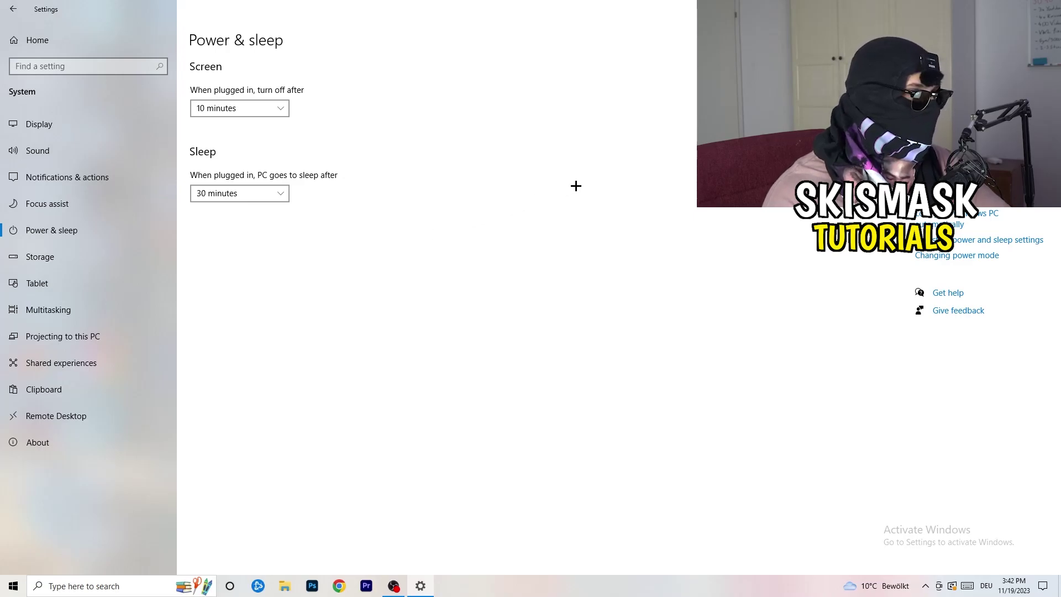
Close Settings, move the Steam shortcut to the desktop centre and open its Properties
key(alt+F4)
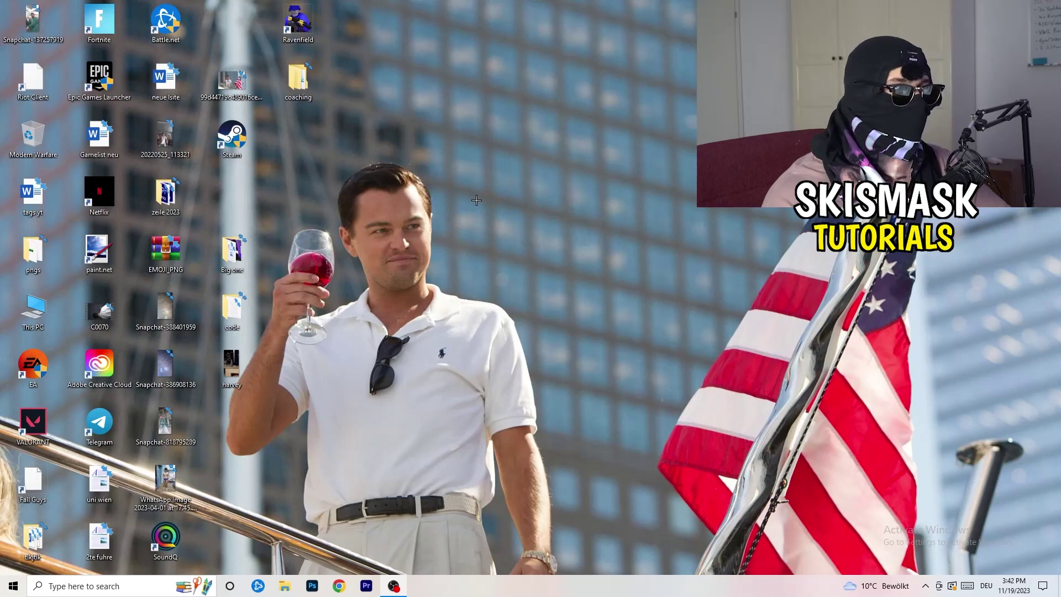
drag(240, 145, 559, 204)
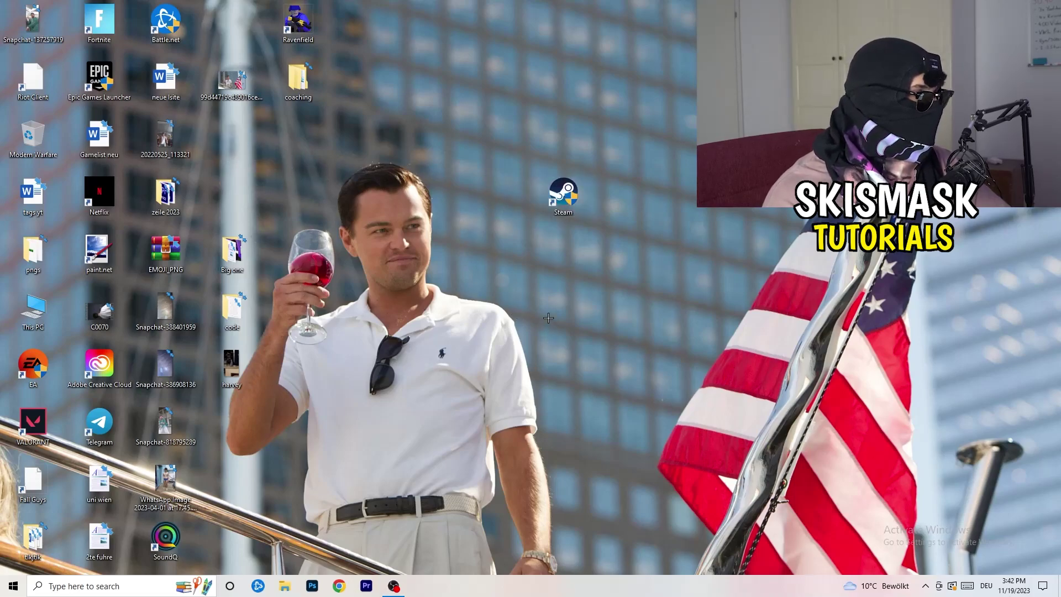
right_click(555, 197)
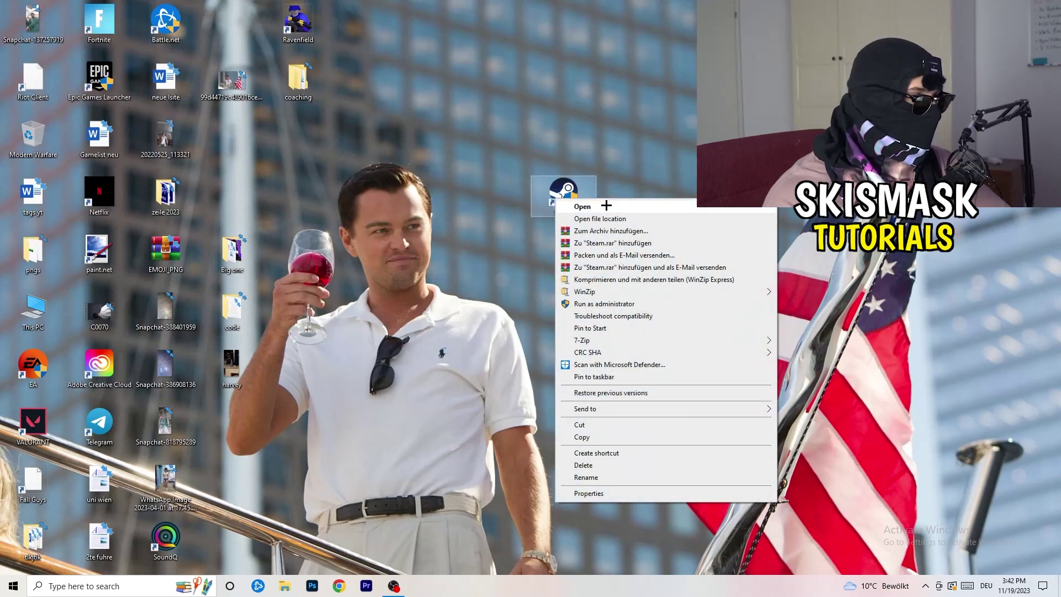
click(606, 494)
drag(618, 204, 513, 155)
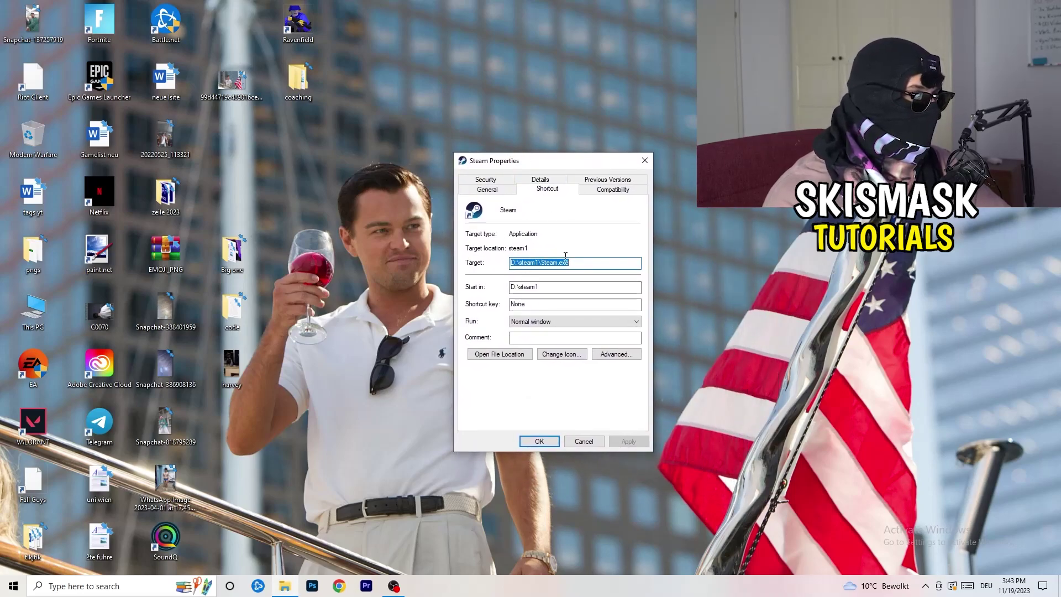
Set Steam to run in compatibility mode for Windows 8 and save
click(626, 191)
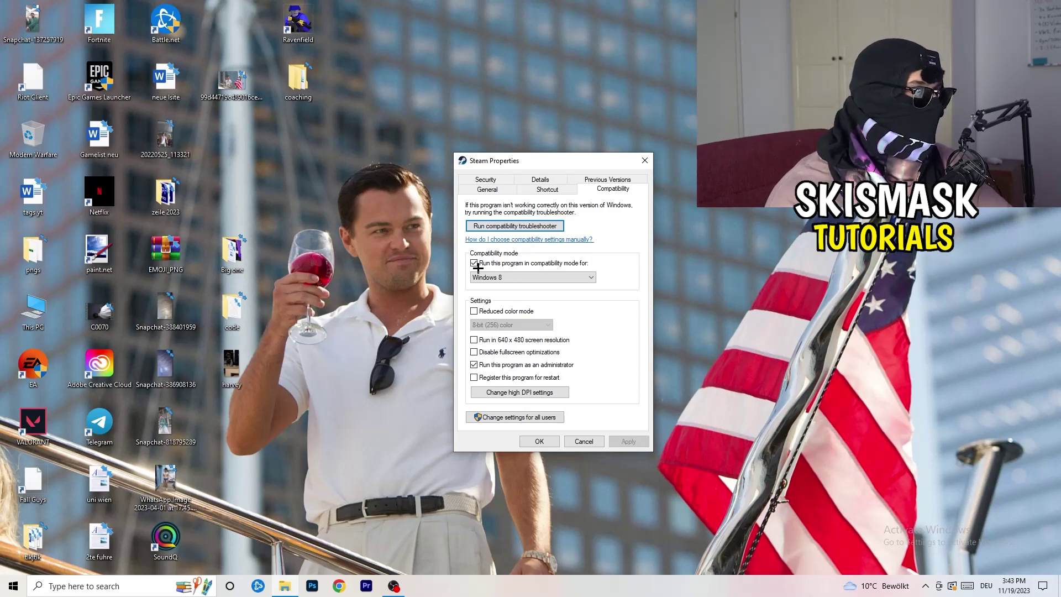
click(519, 263)
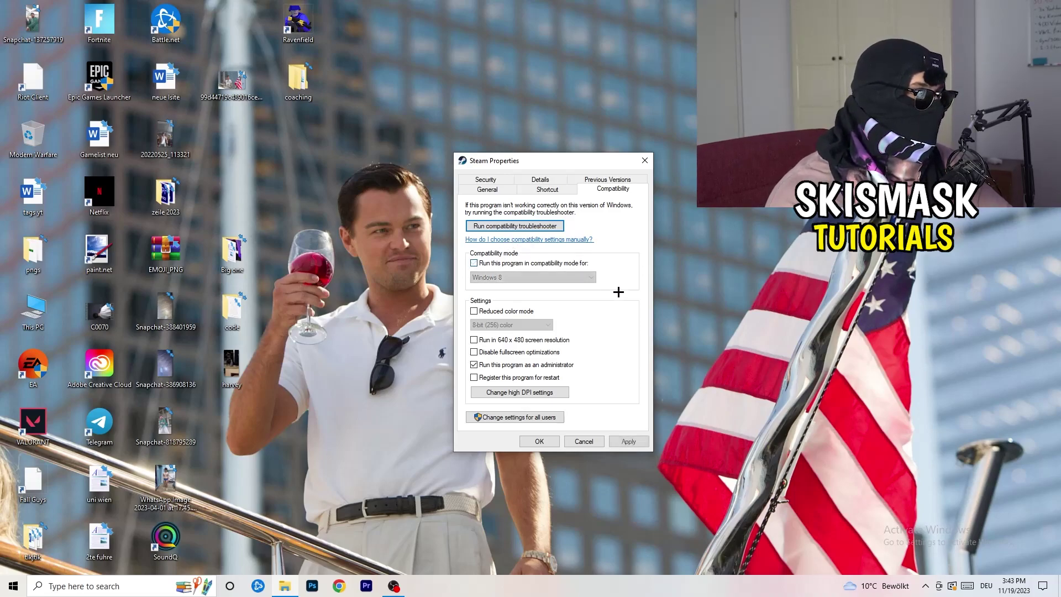
click(475, 264)
click(522, 280)
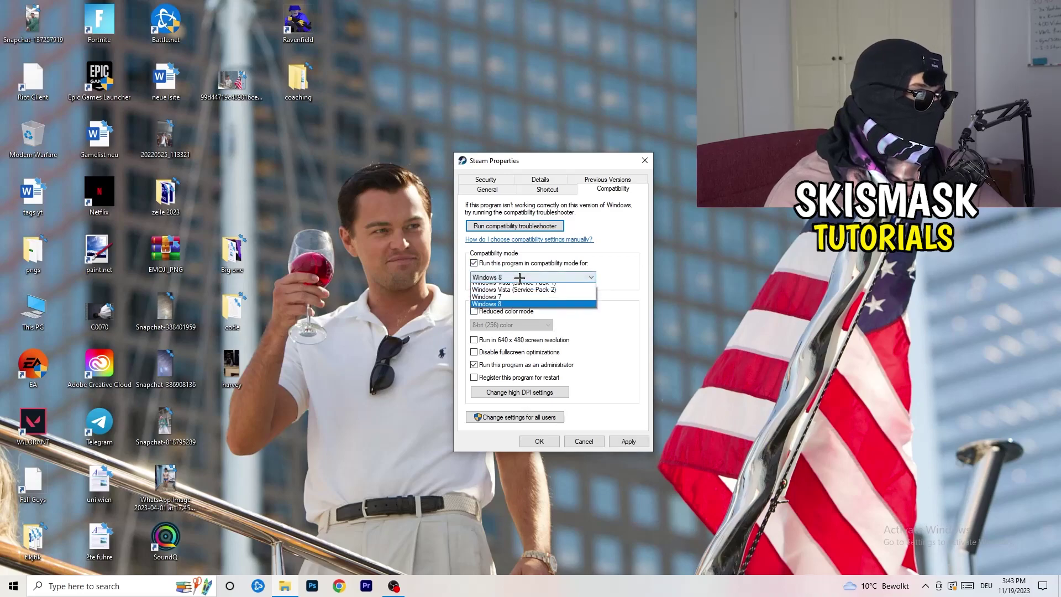
click(628, 293)
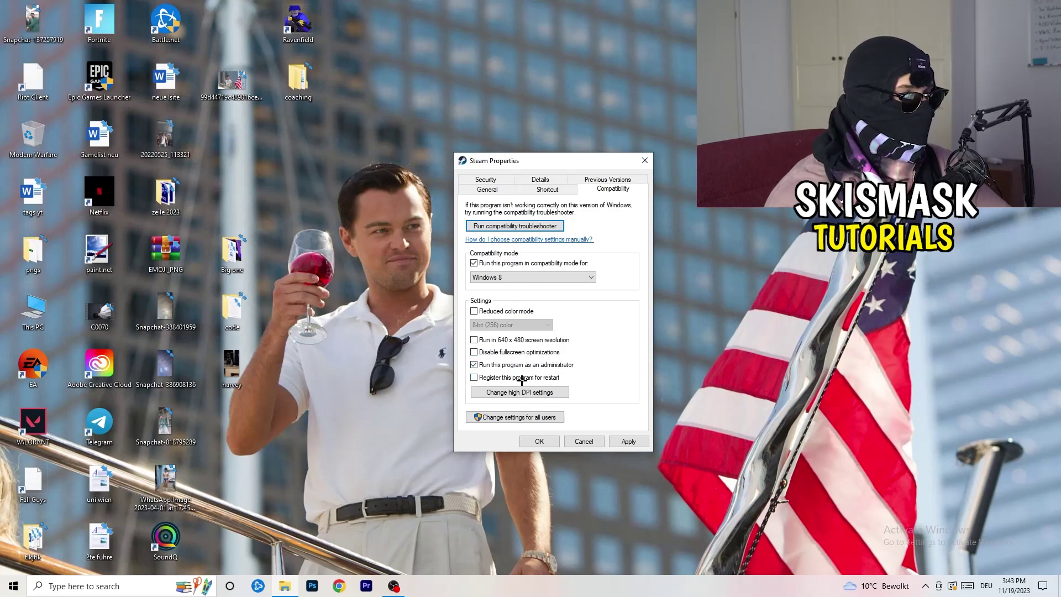
click(620, 441)
click(540, 441)
Reposition the Steam shortcut on the desktop
drag(557, 188, 512, 206)
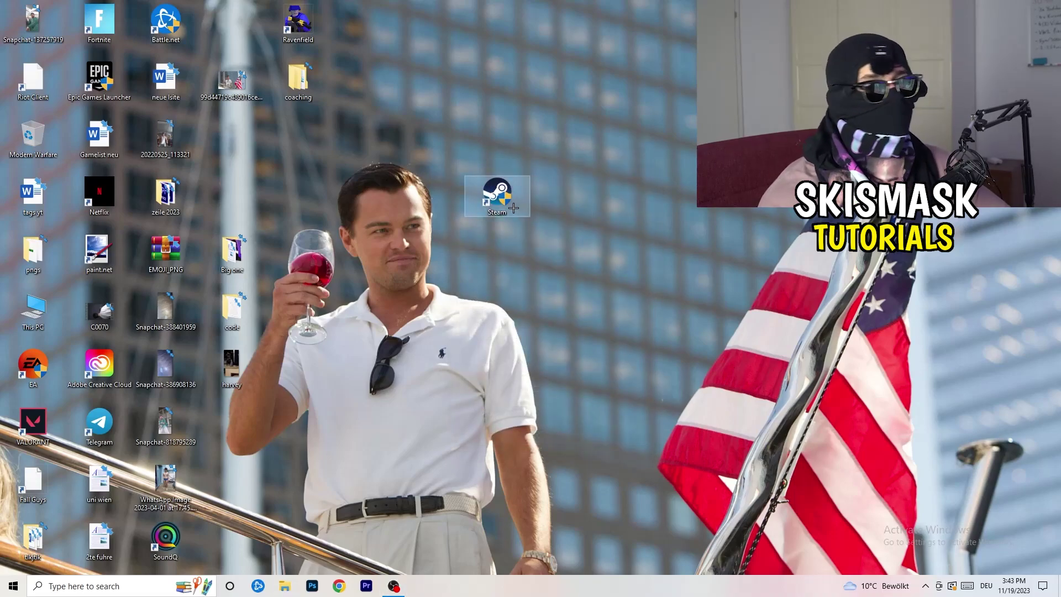
drag(512, 206, 644, 198)
drag(555, 152, 656, 198)
Return the Steam shortcut to the fourth icon column and open the Start menu
click(643, 338)
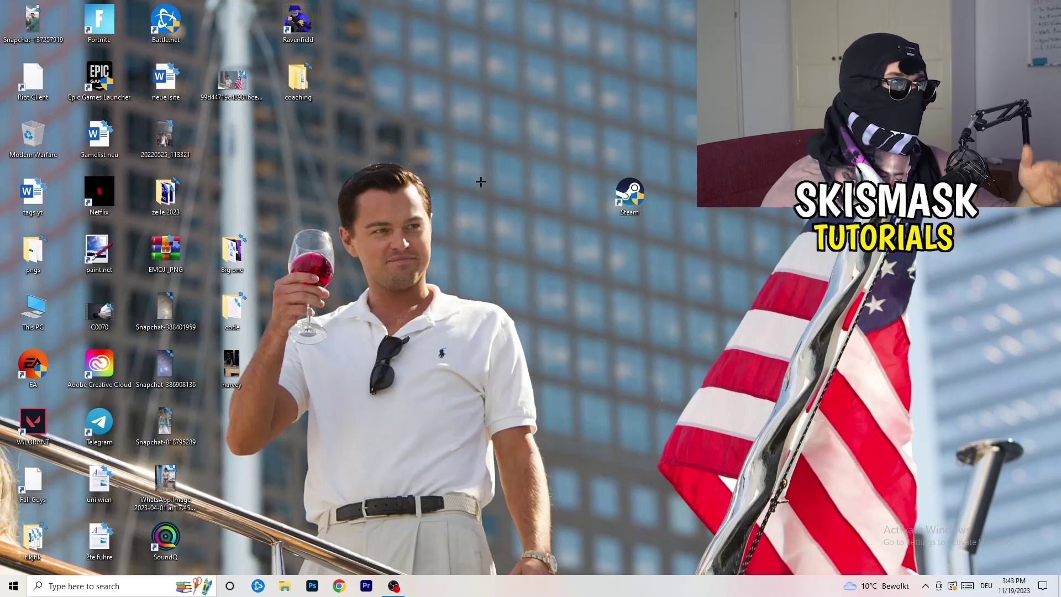
right_click(630, 194)
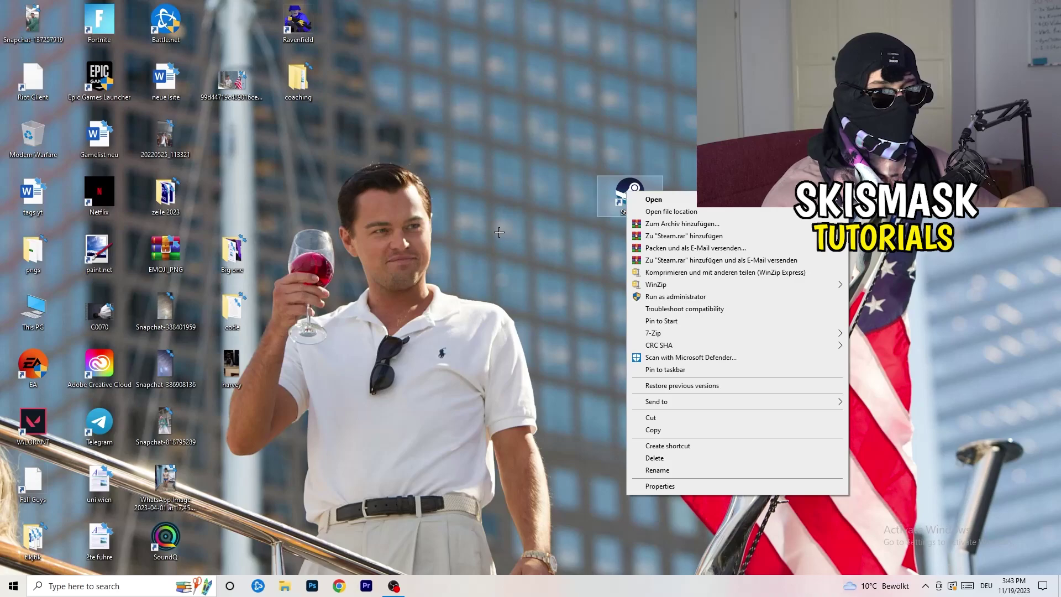
click(512, 250)
drag(630, 194, 244, 139)
click(434, 127)
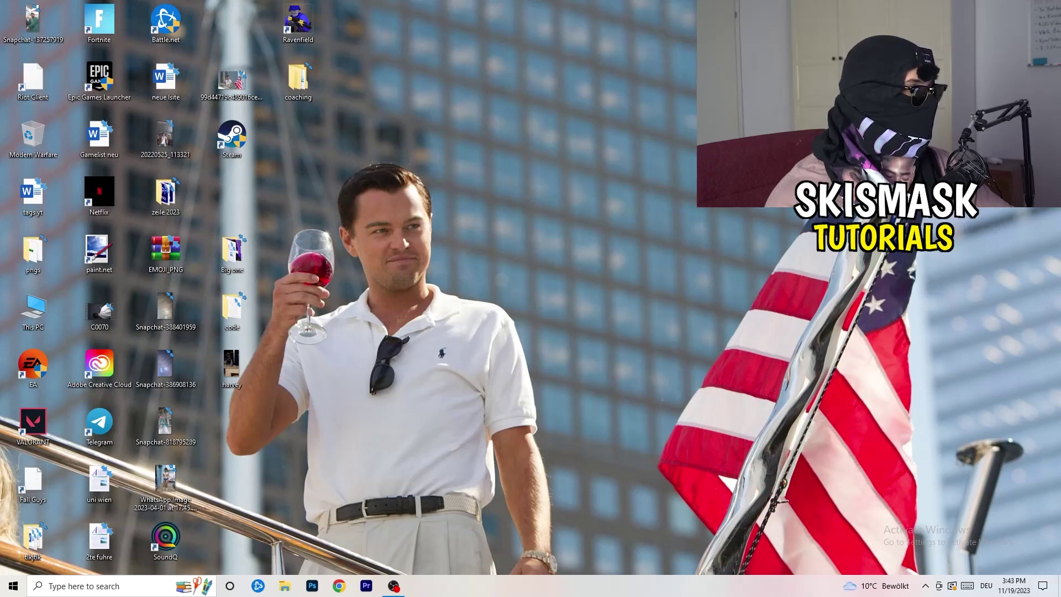
click(13, 586)
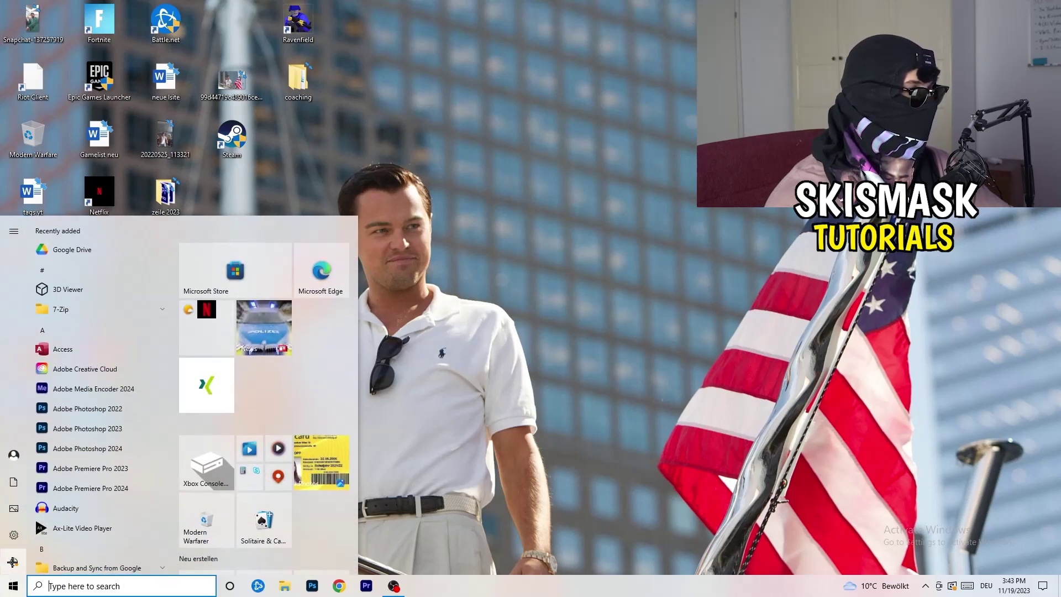
Launch Settings from Start and go to the Gaming section's Xbox Game Bar page
click(14, 536)
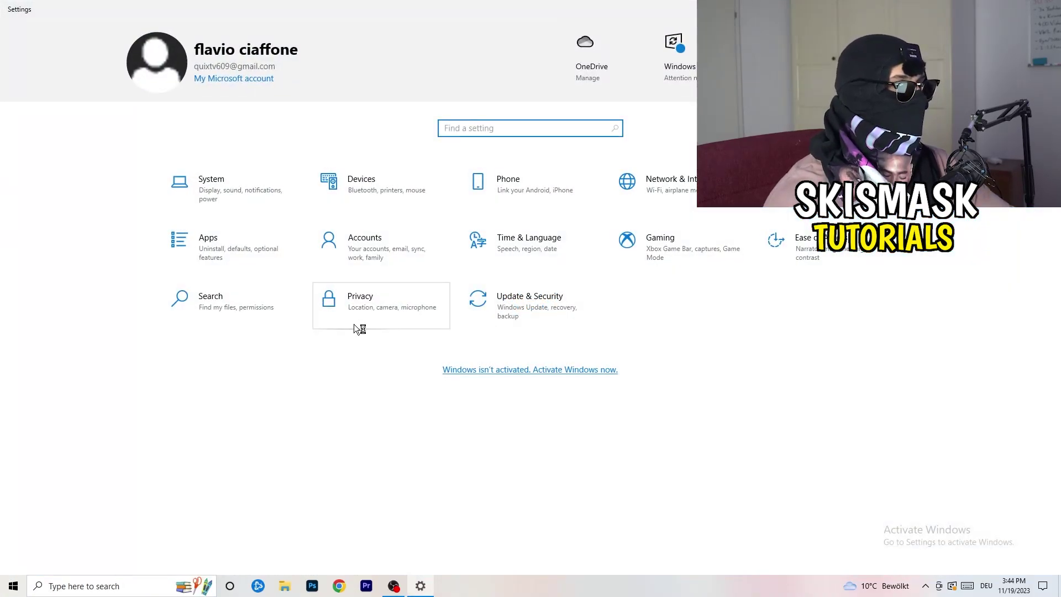
click(649, 239)
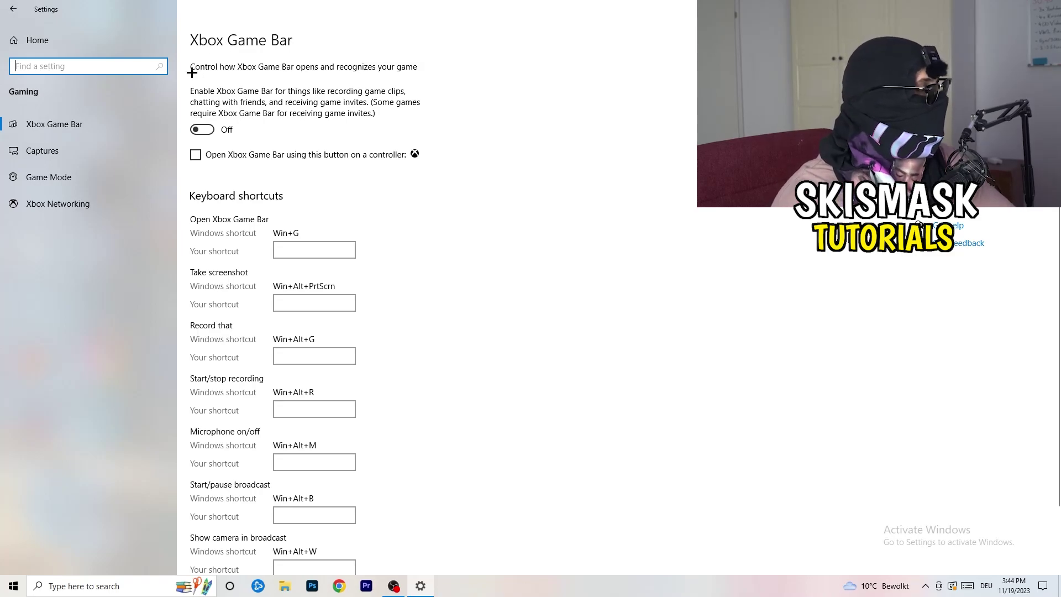
Open the Captures settings to confirm background recording is off
click(99, 158)
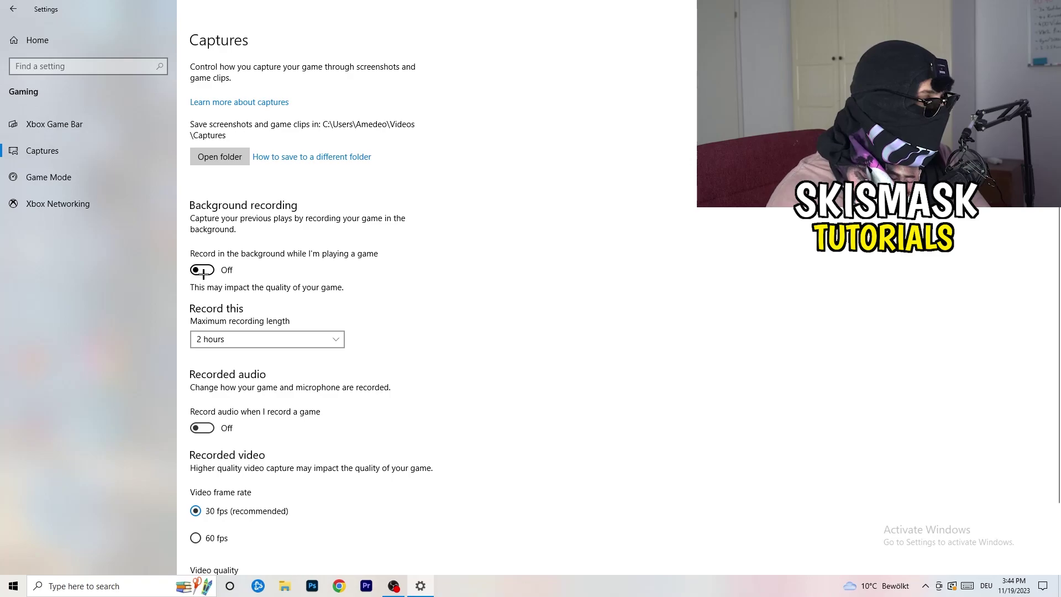
Check that Game Mode is switched On, then go back to the Settings home page
scroll(332, 360, down, 2)
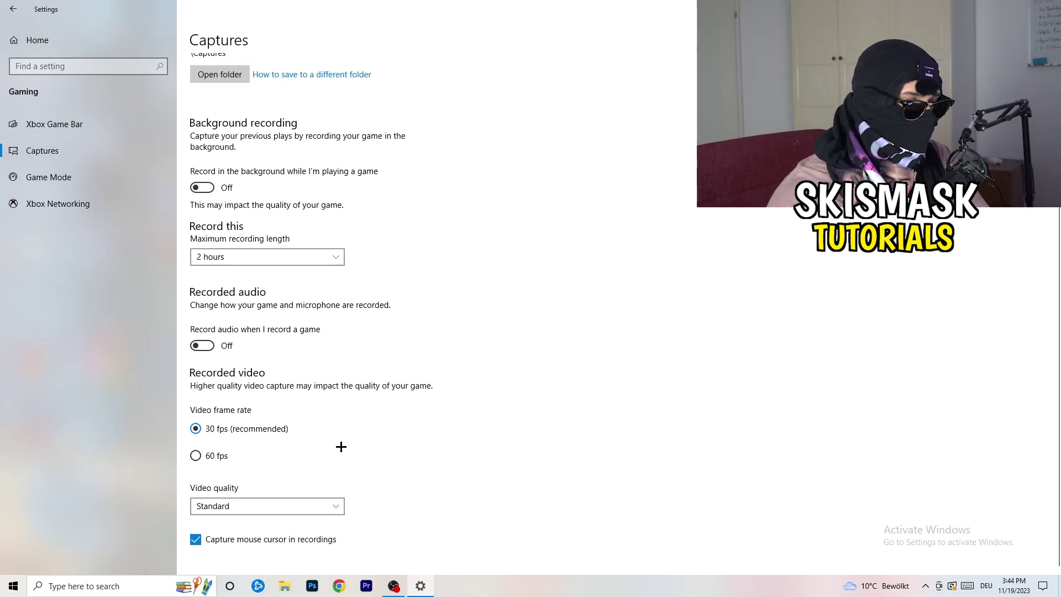
scroll(342, 447, up, 2)
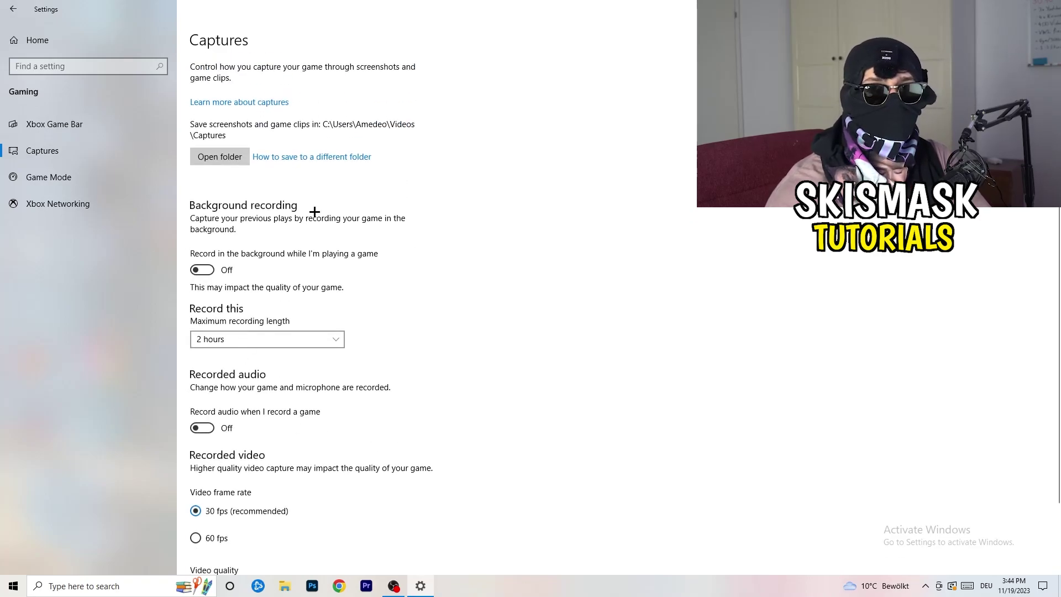
click(47, 177)
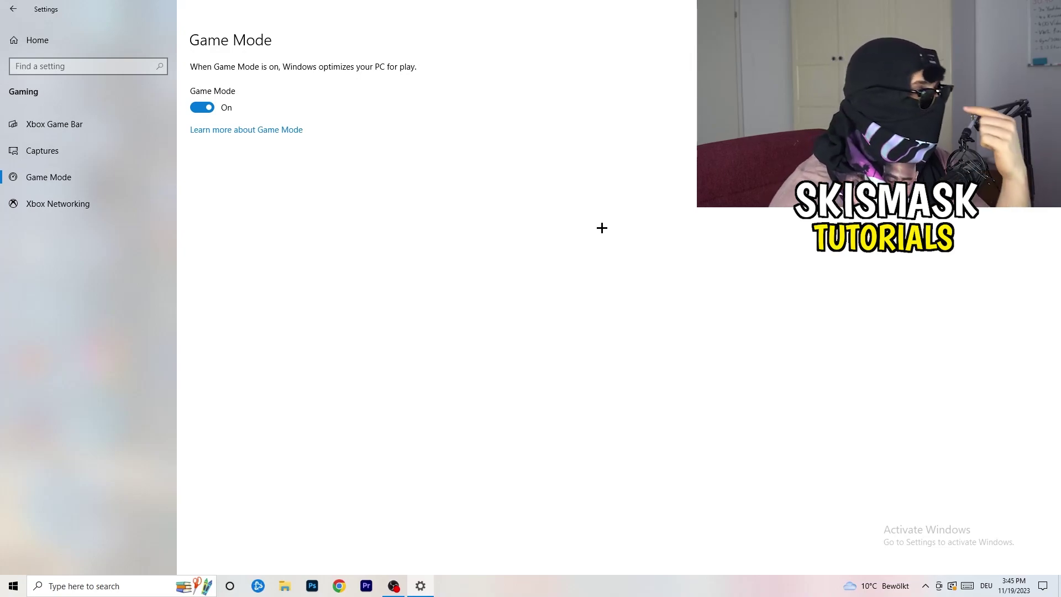
click(11, 6)
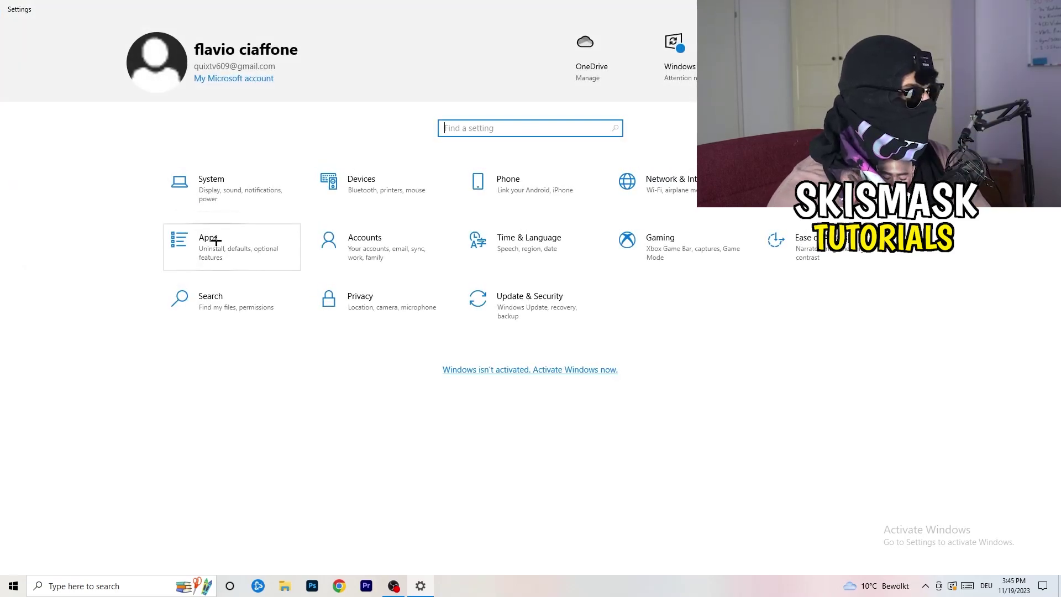